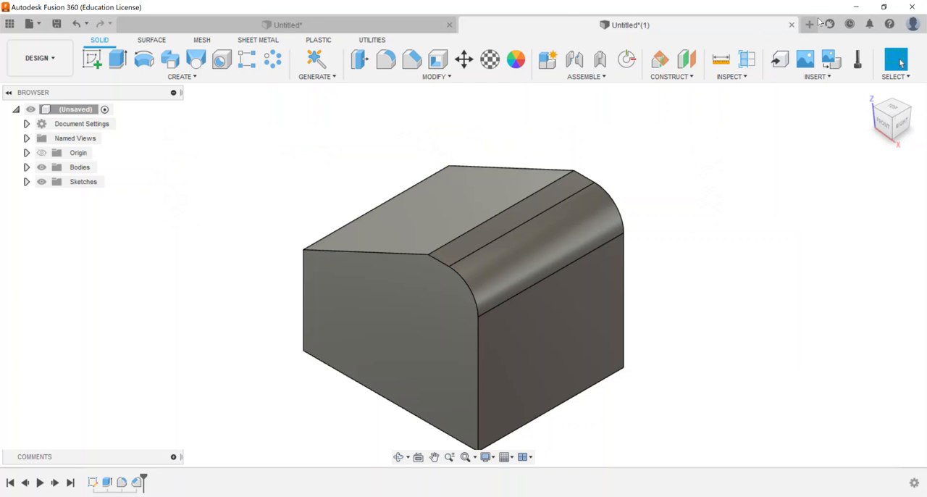
Create a new design and start a sketch on the front XZ plane
click(809, 24)
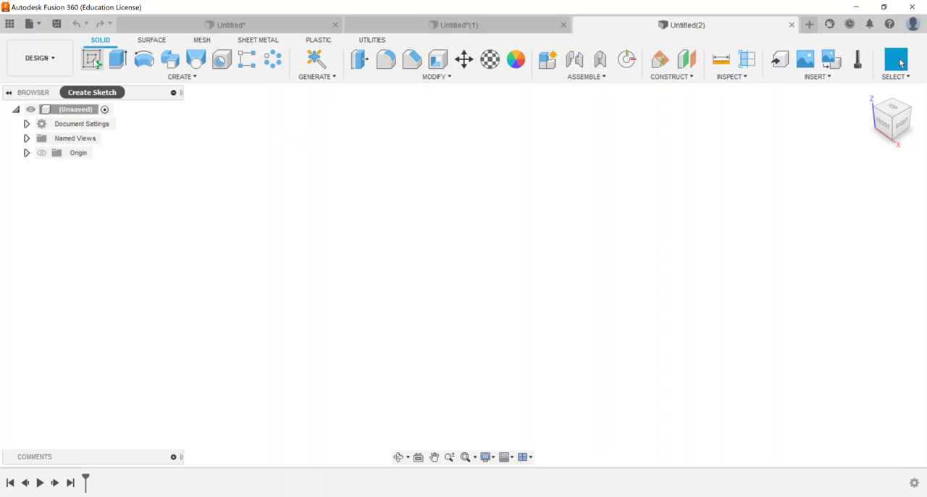
click(93, 62)
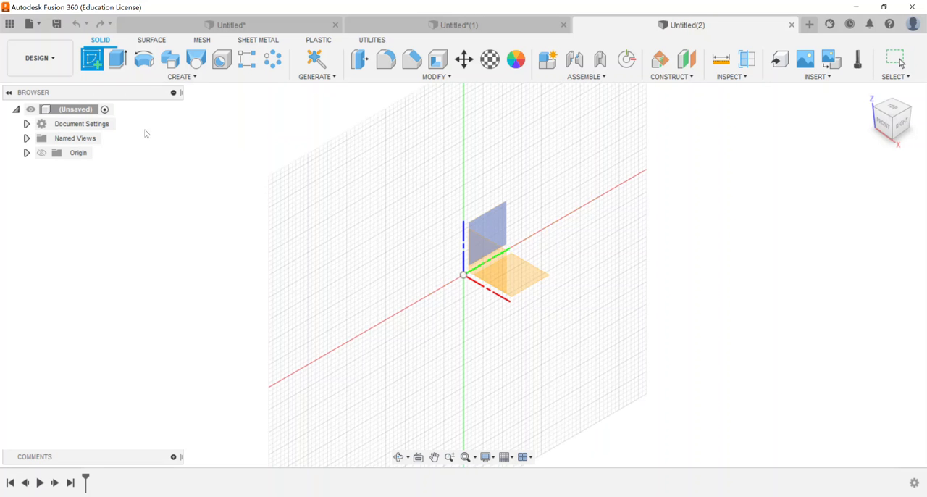
click(484, 251)
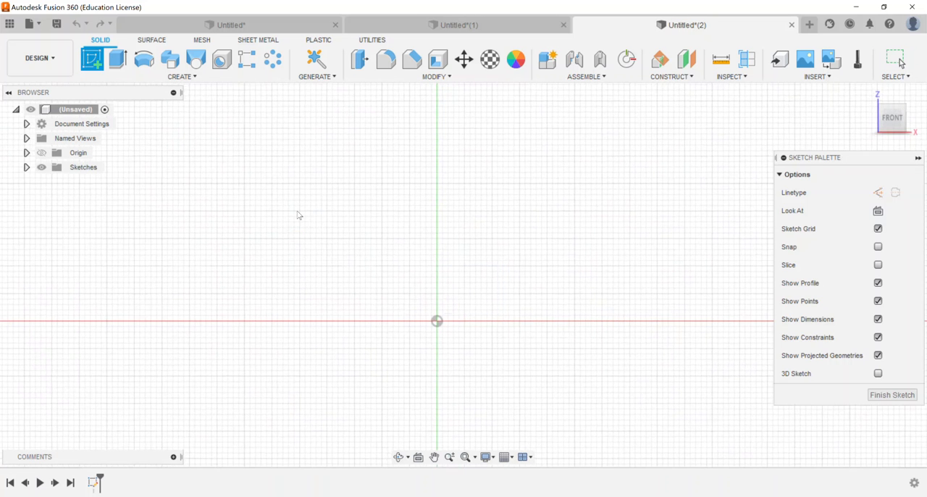
Draw a two-point rectangle from the origin, 6 in wide and 2 in high
click(114, 59)
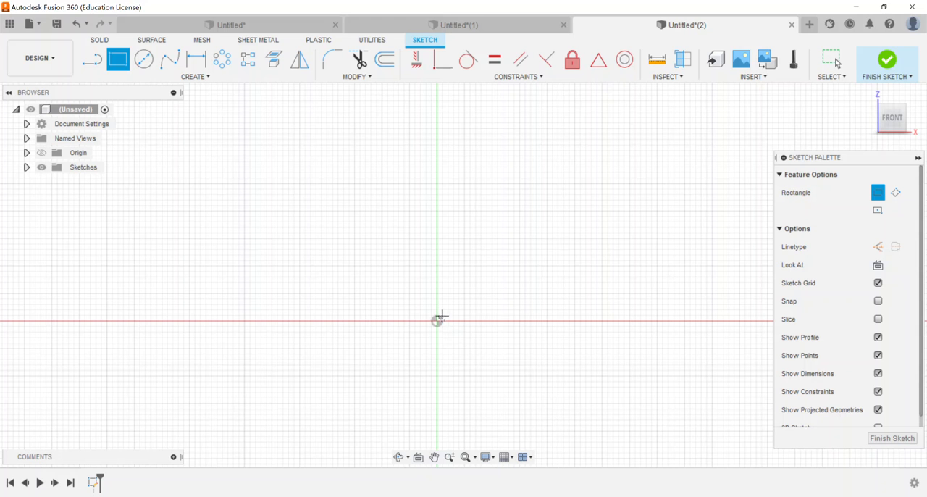
click(436, 321)
middle_drag(523, 256, 357, 280)
scroll(357, 280, down, 2)
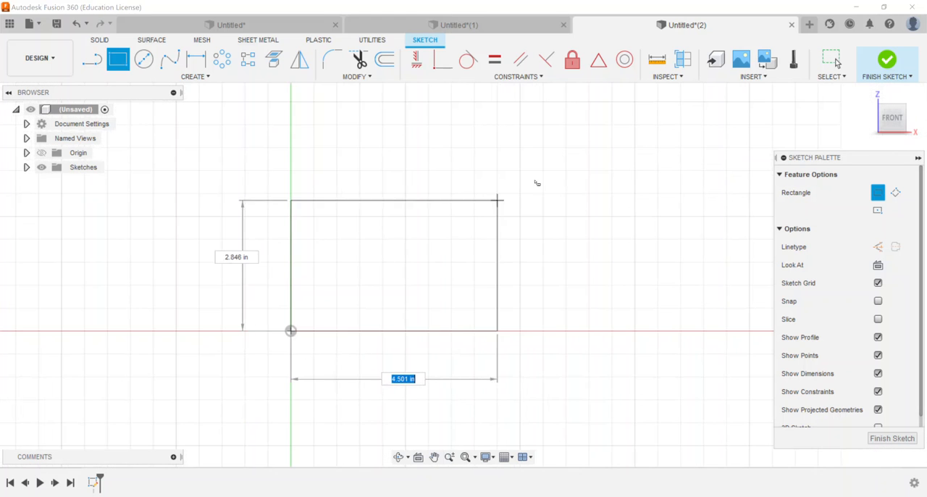
text(6)
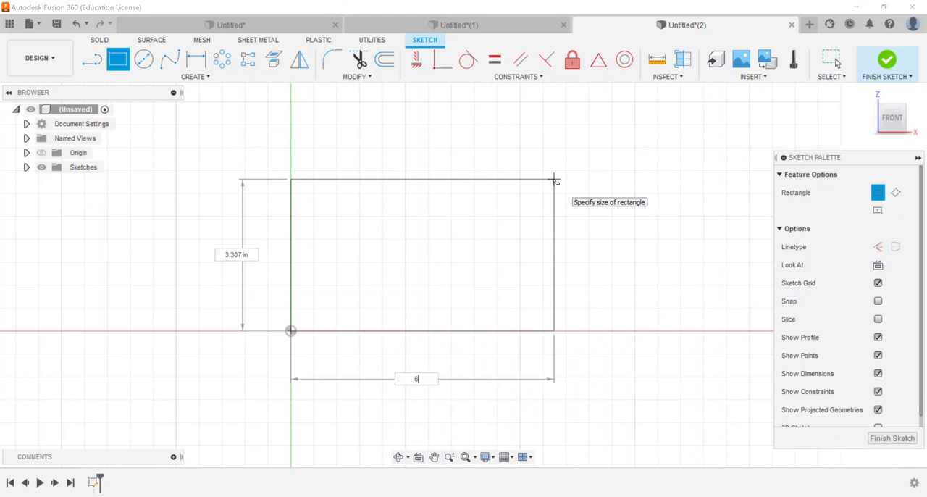
key(Tab)
text(2)
key(Tab)
key(Return)
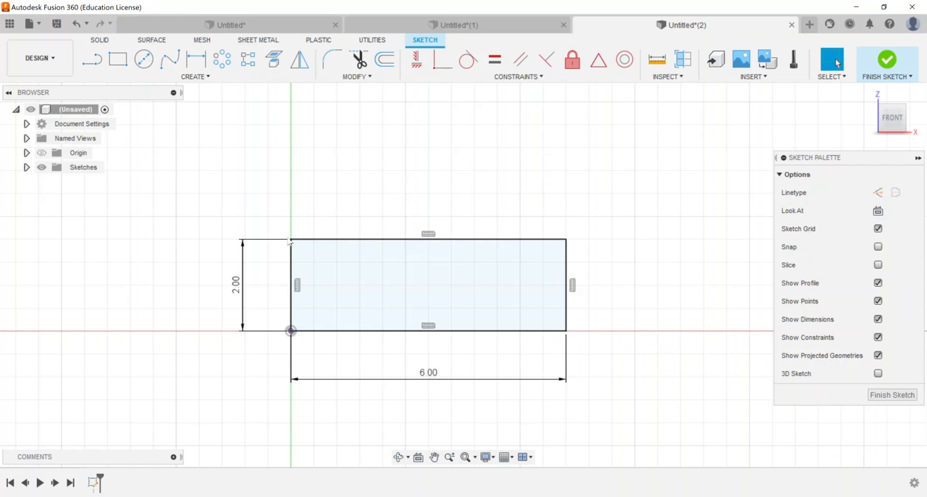
Finish the sketch and extrude the rectangle 1.00 in as a new body
click(887, 59)
click(868, 93)
click(118, 59)
drag(476, 265, 530, 232)
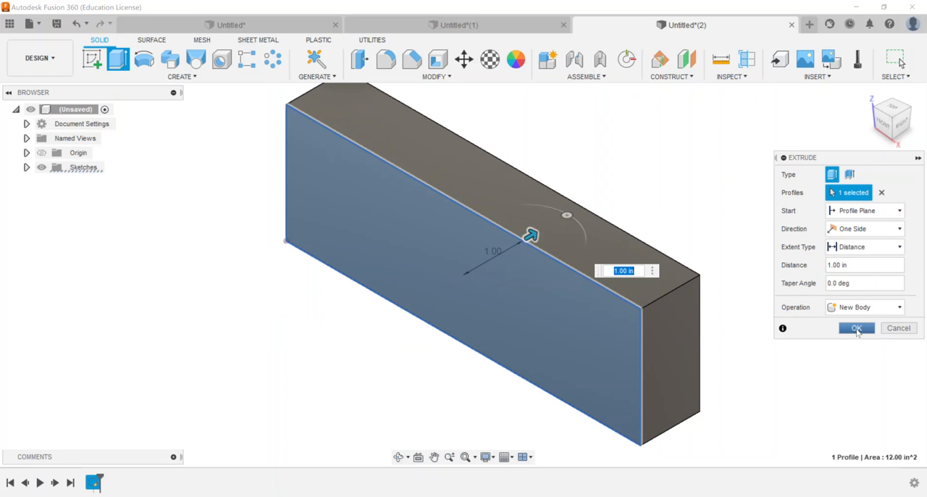
click(857, 329)
key(F6)
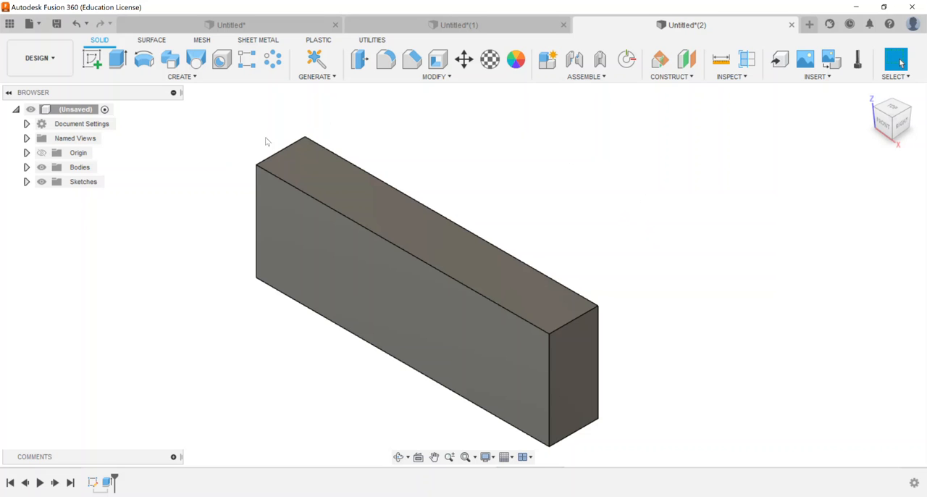
Start a sketch on the block's top face and place a point about 0.86 in from its left end
click(92, 59)
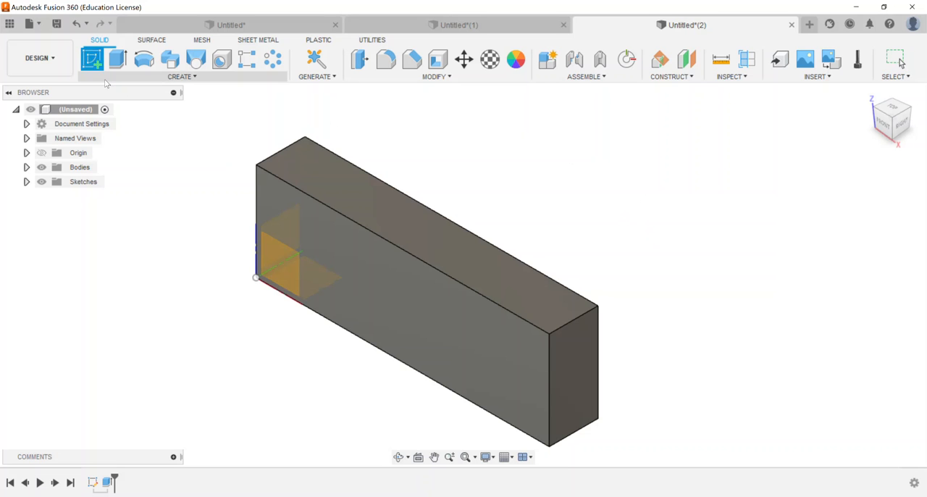
click(316, 180)
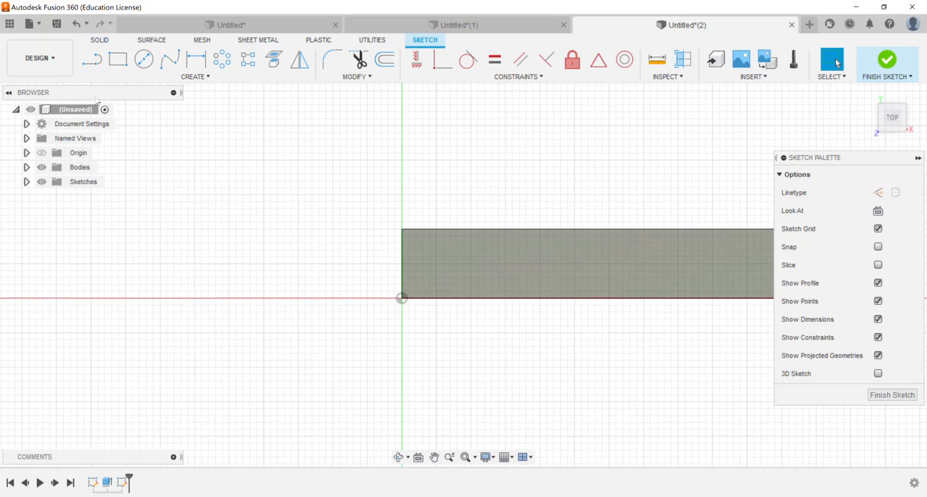
click(172, 77)
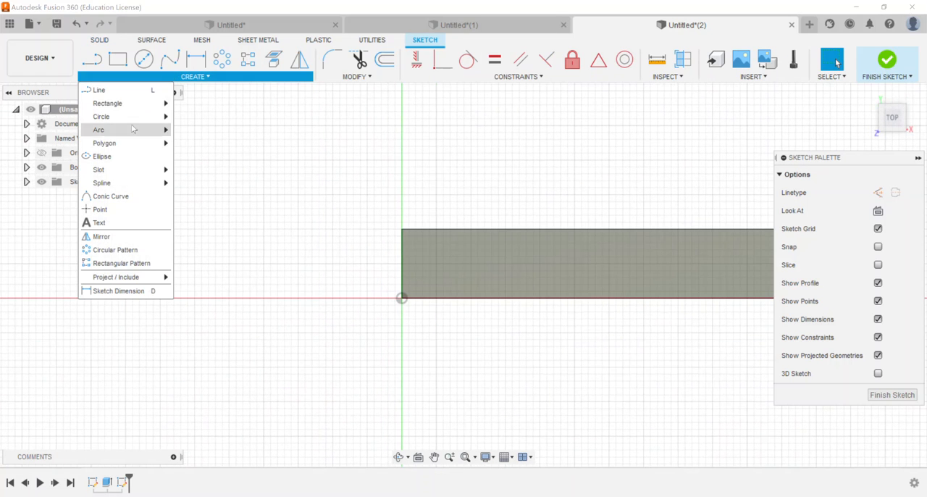
click(117, 216)
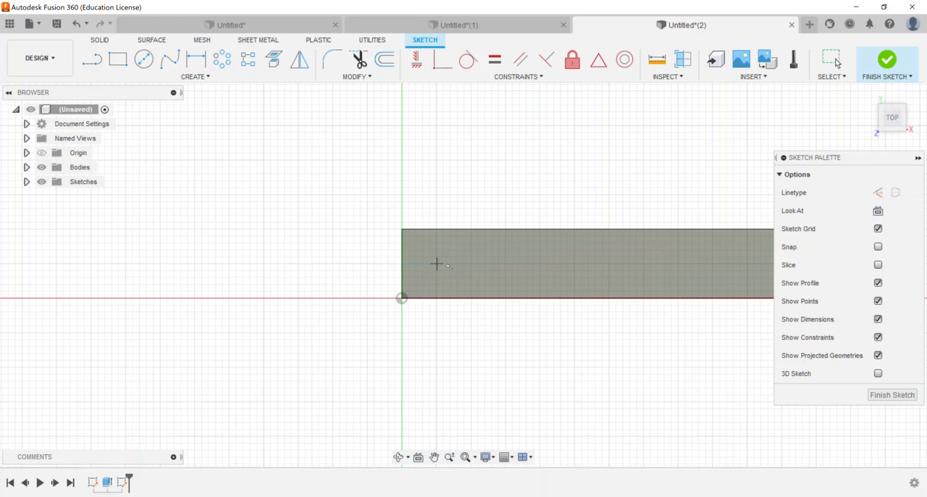
click(461, 264)
right_click(464, 172)
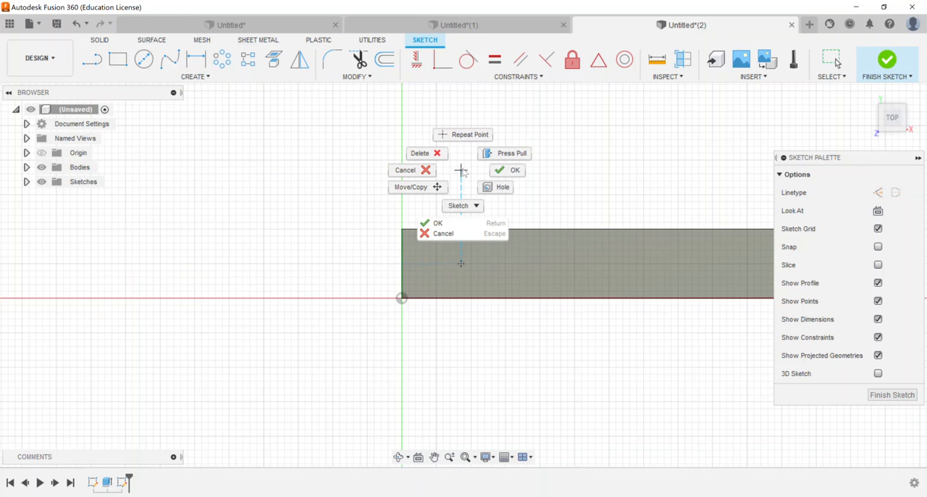
click(486, 170)
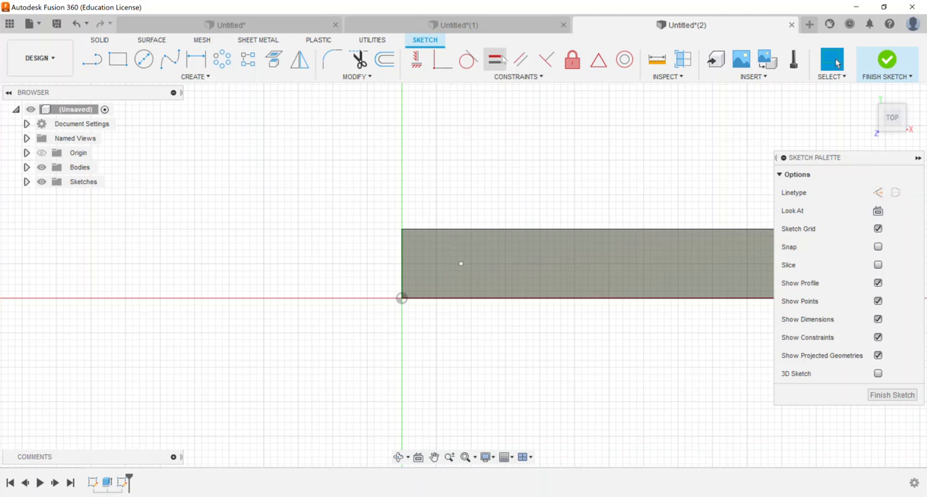
Constrain the sketch point horizontally to the midpoint of the top face's left edge
click(418, 62)
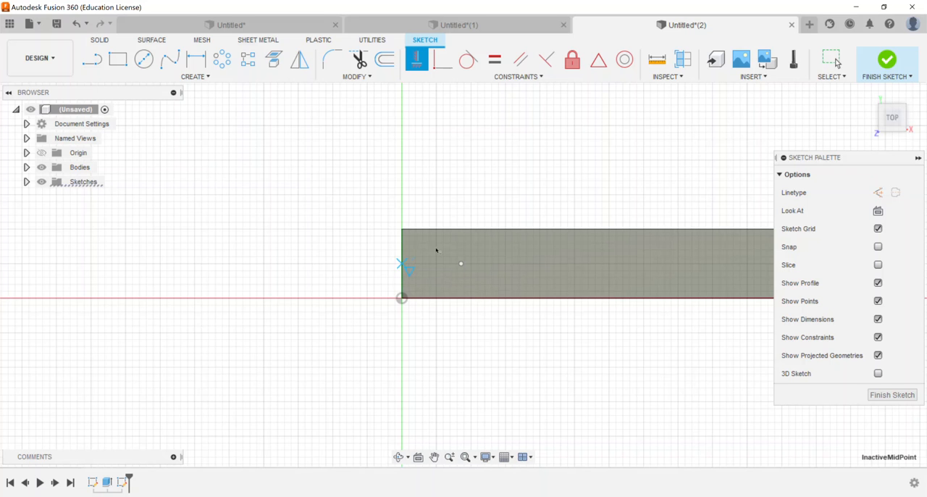
click(462, 265)
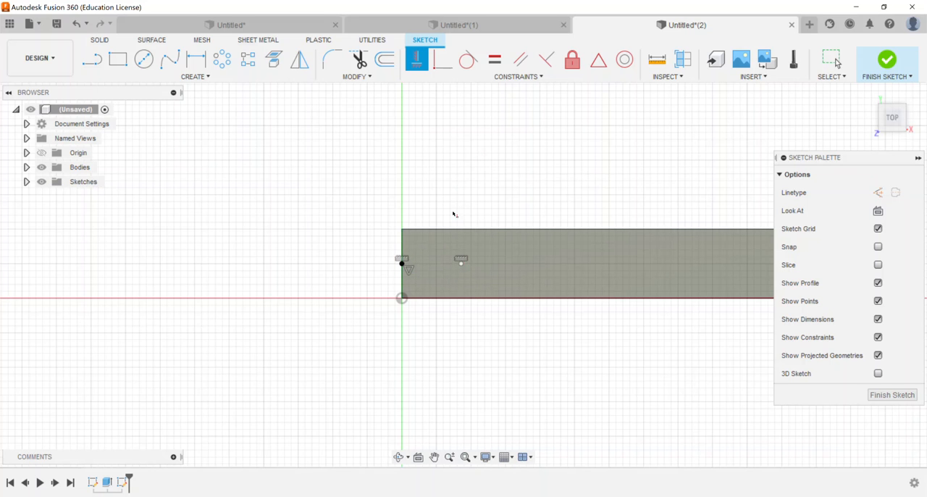
right_click(457, 178)
click(507, 174)
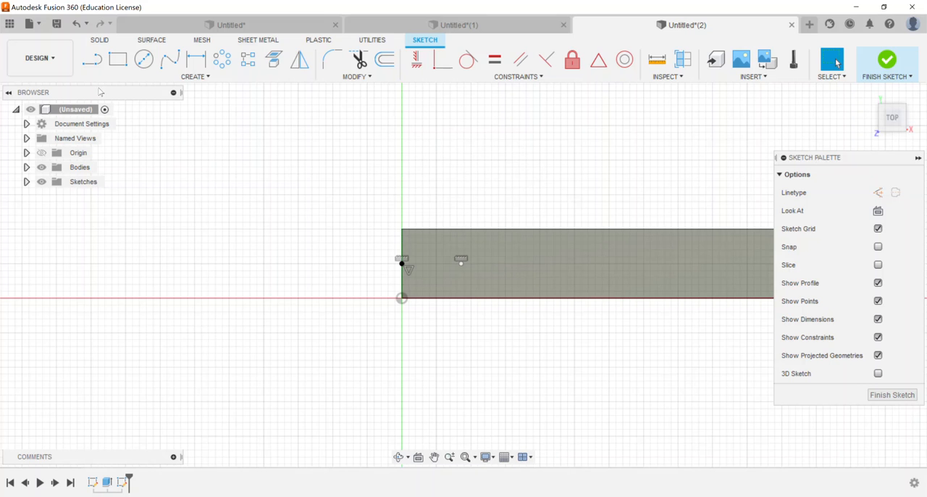
Dimension the point 1 in from the top face's left edge and finish the sketch
key(d)
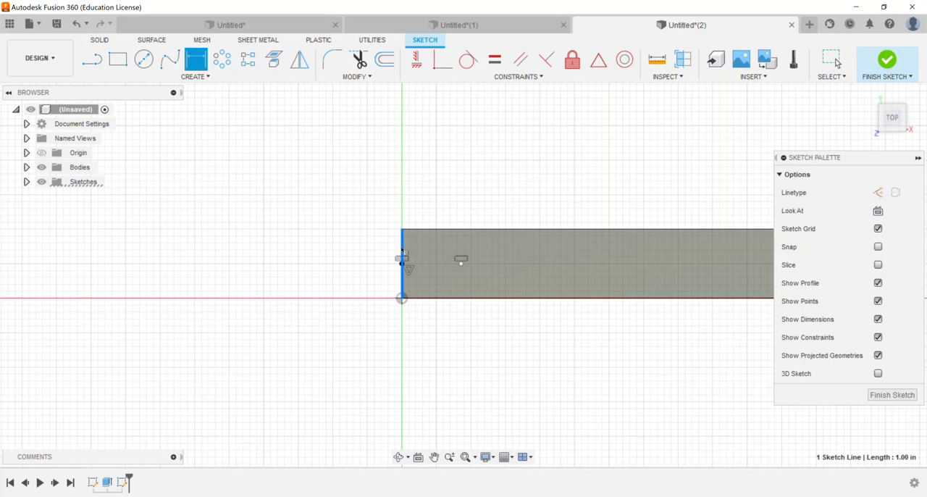
click(460, 259)
click(433, 173)
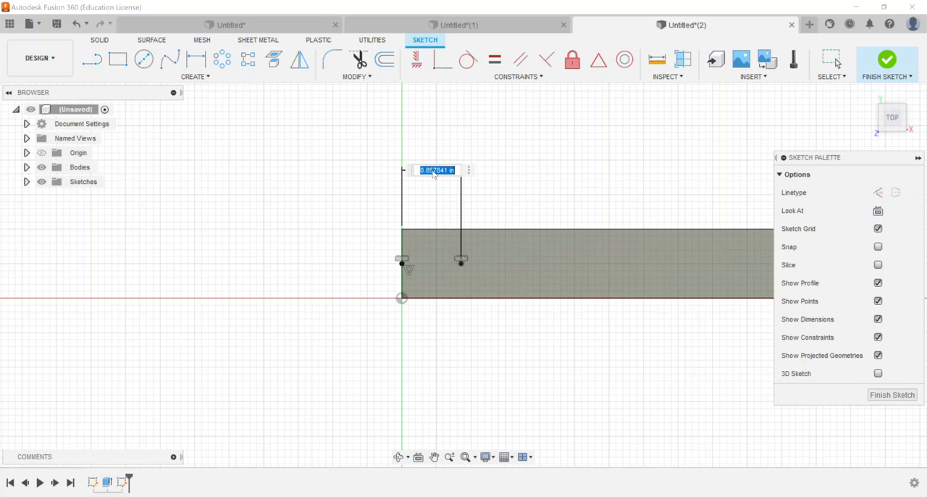
text(1)
key(Return)
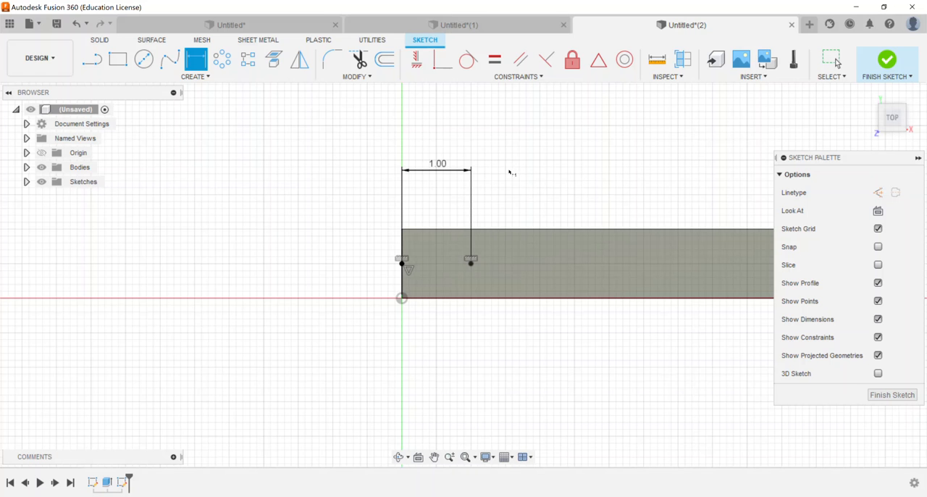
click(887, 61)
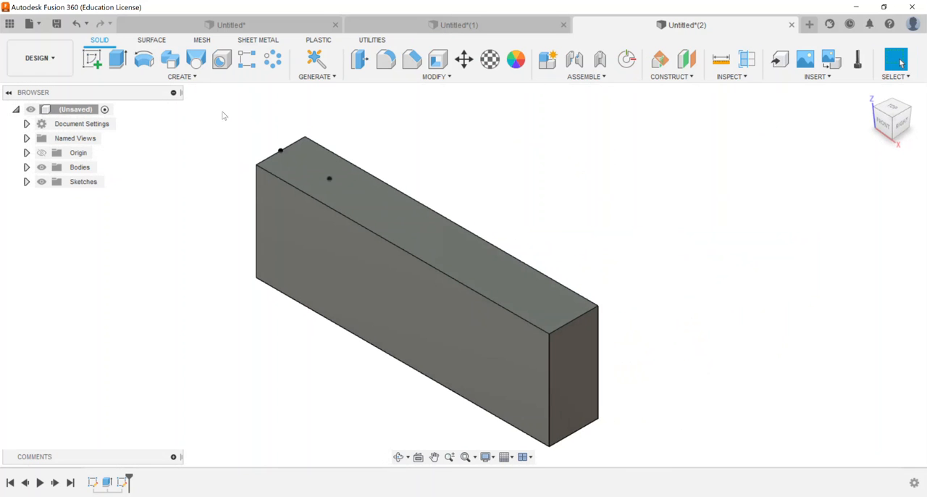
Start a simple hole at the sketch point using From Sketch placement, roughly sized to 0.60 in diameter and 2.40 in depth
click(194, 78)
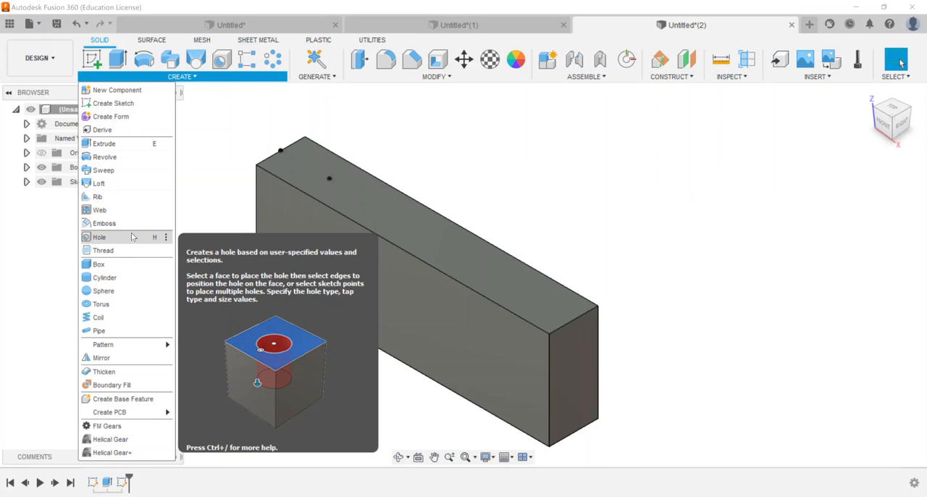
click(99, 237)
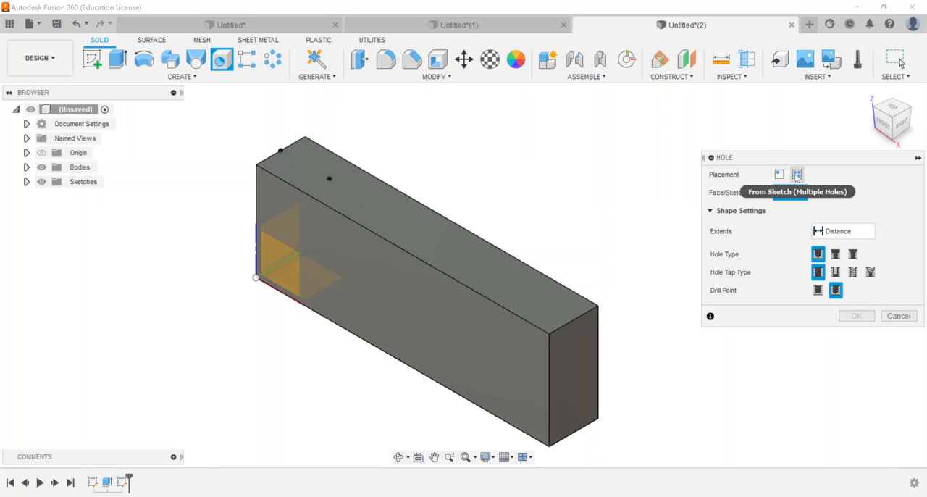
click(330, 180)
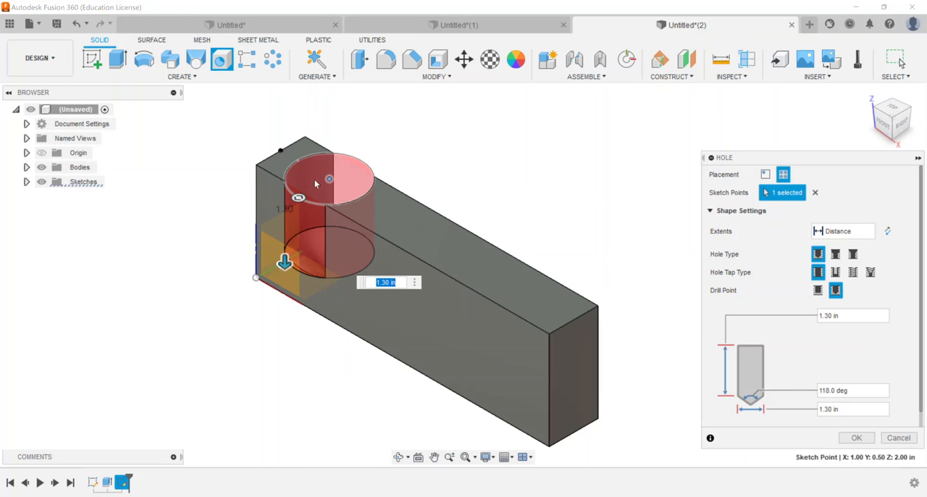
drag(299, 196, 314, 187)
drag(308, 263, 308, 324)
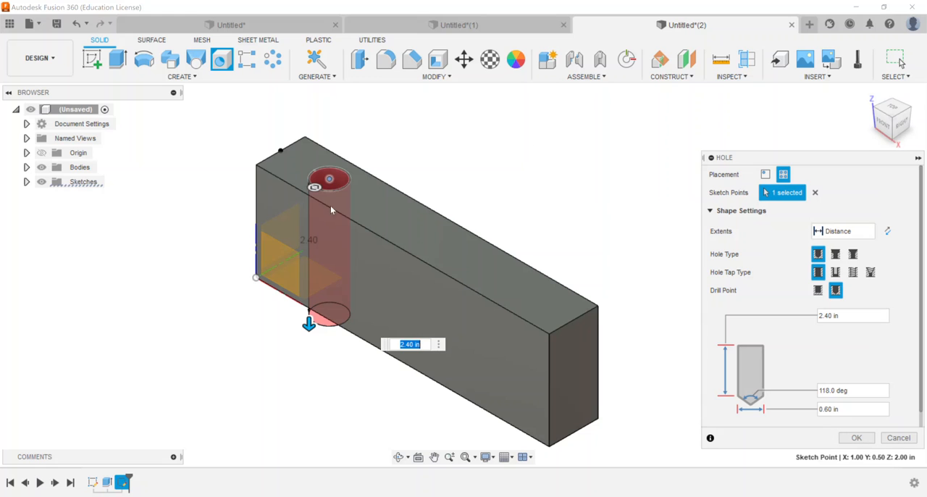
Try flipping the hole's direction, and restore the original direction into the block
click(871, 233)
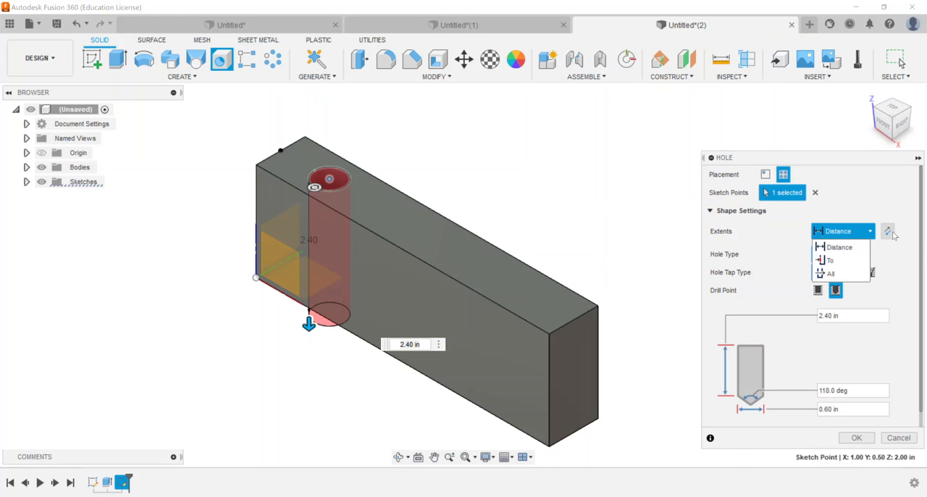
click(887, 232)
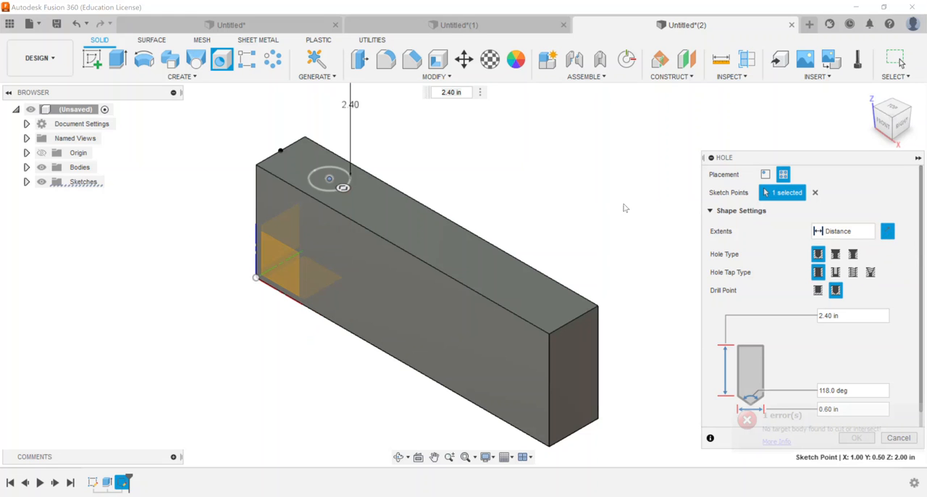
click(887, 230)
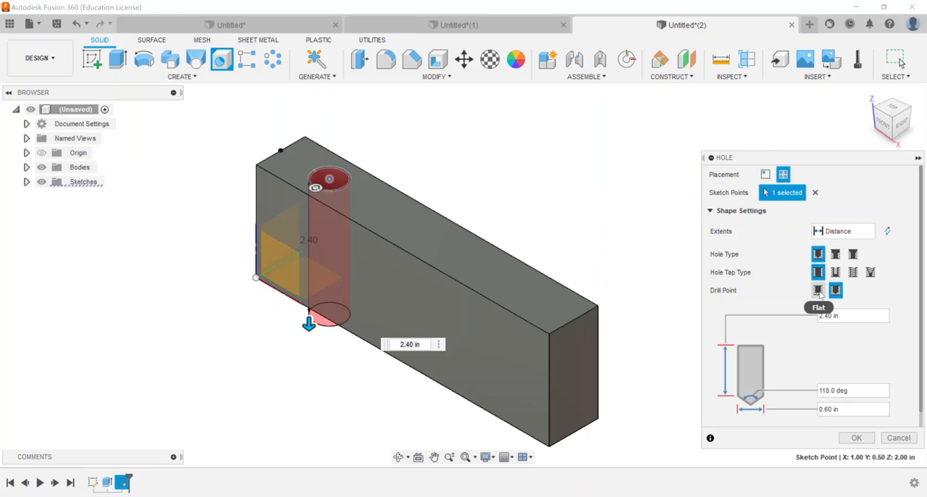
Set the hole's depth to 2.00 in and its diameter to 0.50 in, and create it
scroll(873, 295, down, 1)
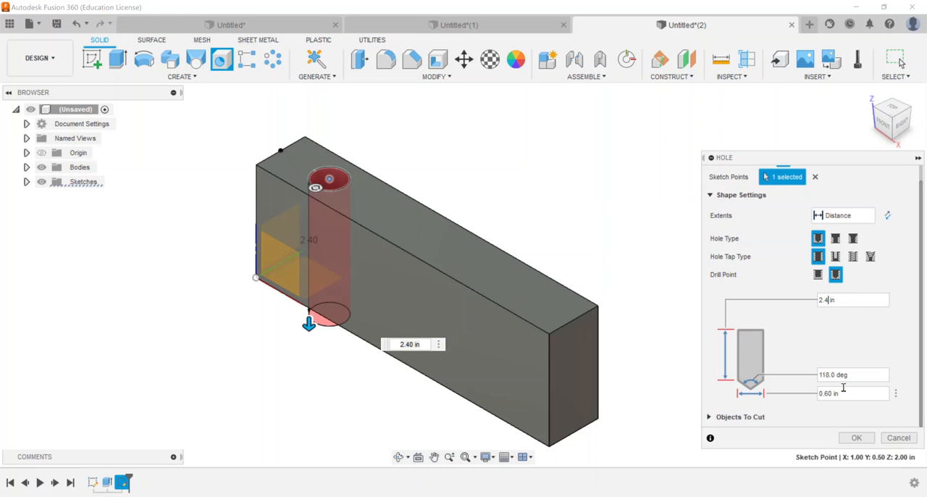
key(Return)
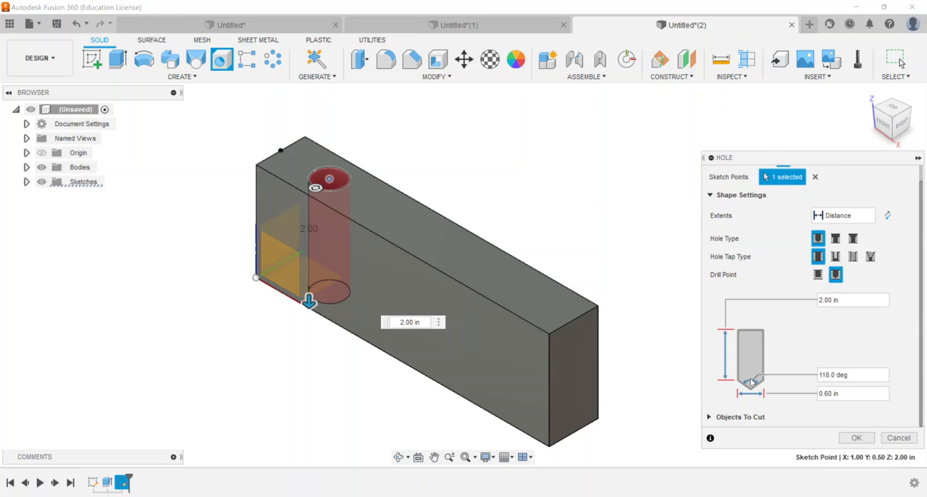
click(845, 394)
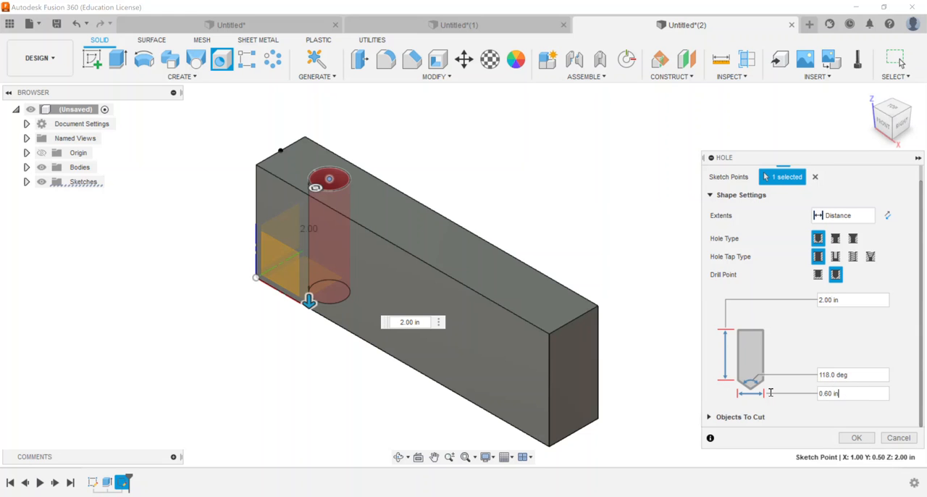
triple_click(843, 392)
text(0.50)
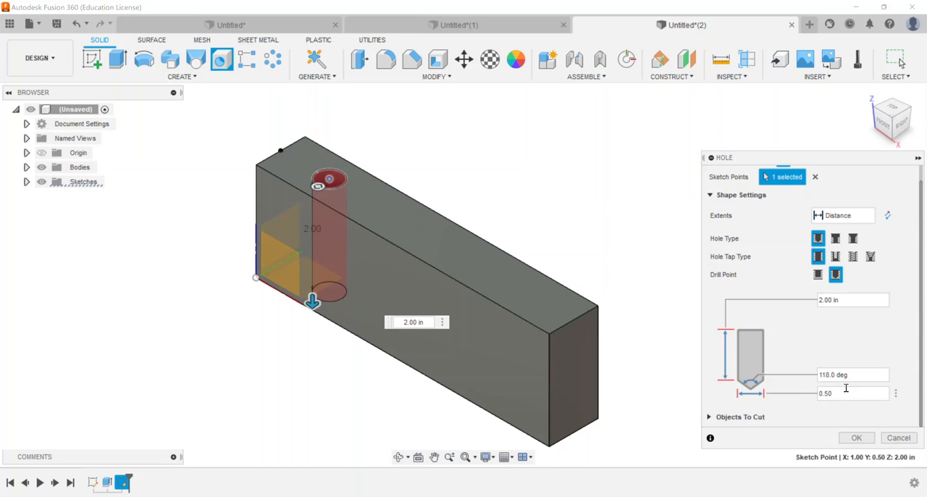
click(709, 416)
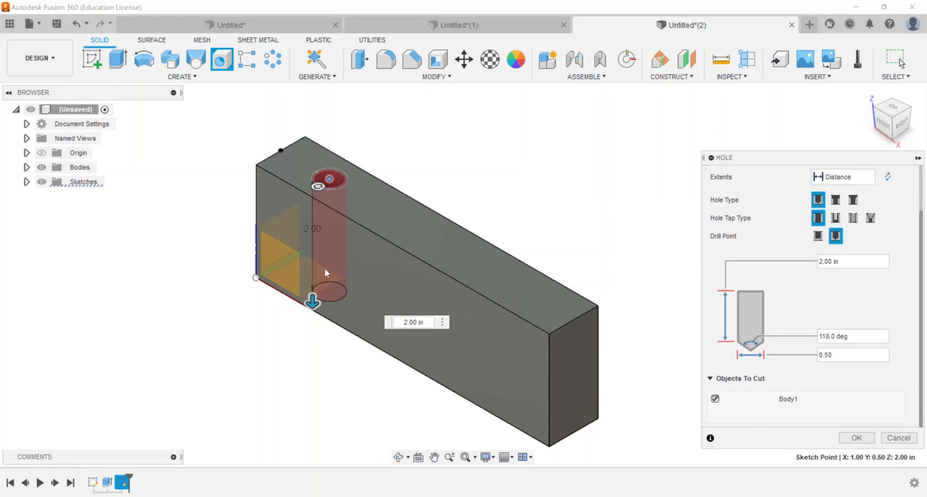
click(711, 379)
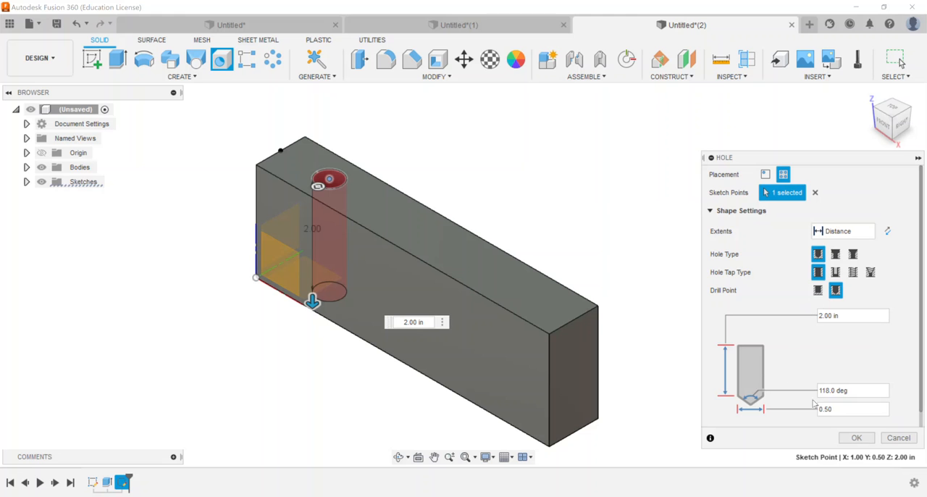
click(855, 438)
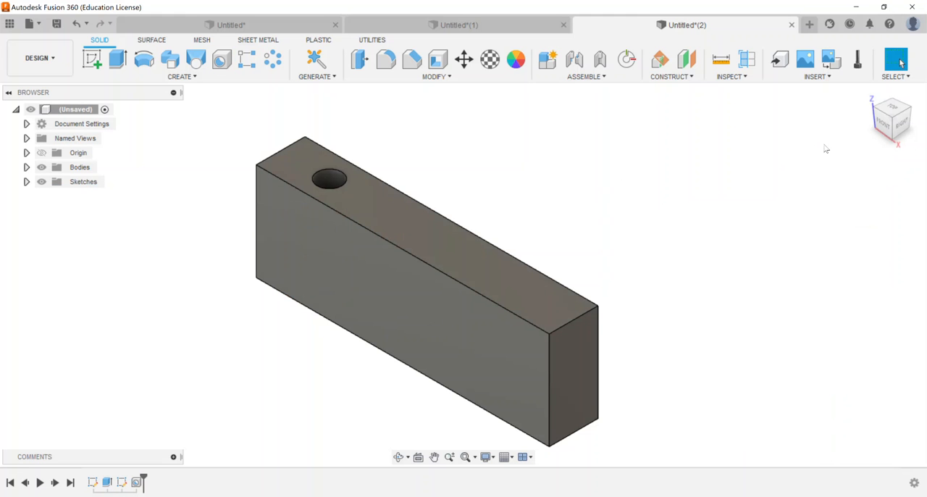
Place a second hole on the block's top face, 2 in from the left short edge and 0.5 in from the front long edge
drag(883, 114, 874, 161)
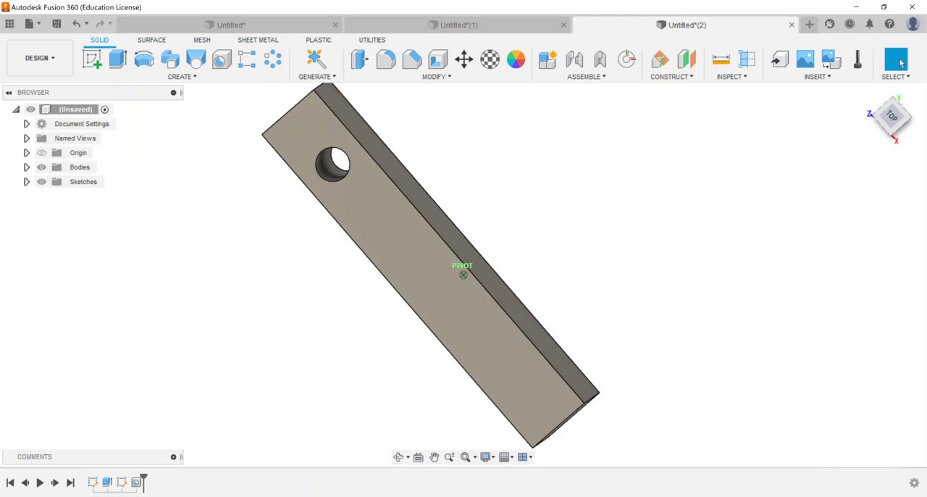
click(869, 95)
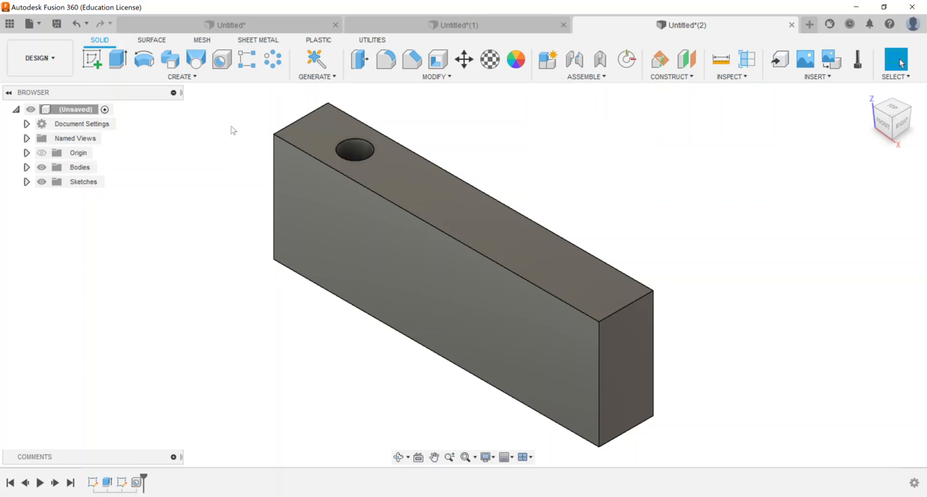
click(222, 66)
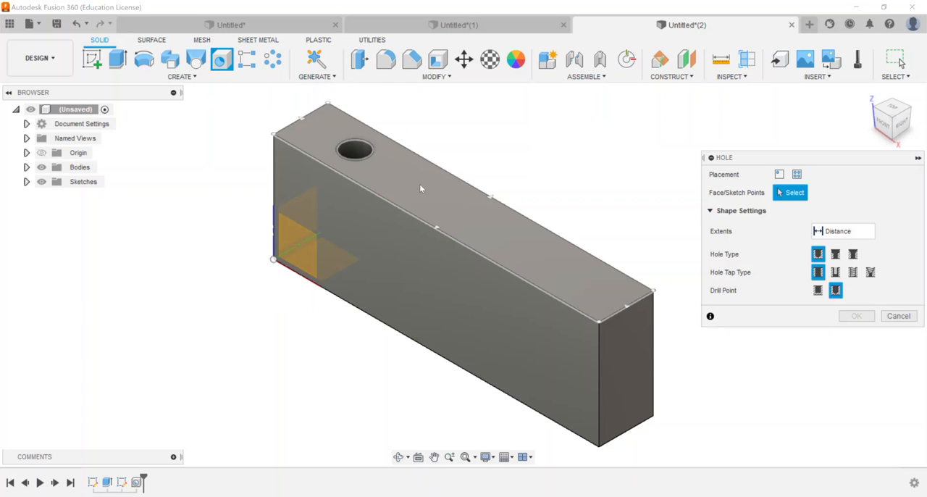
click(420, 184)
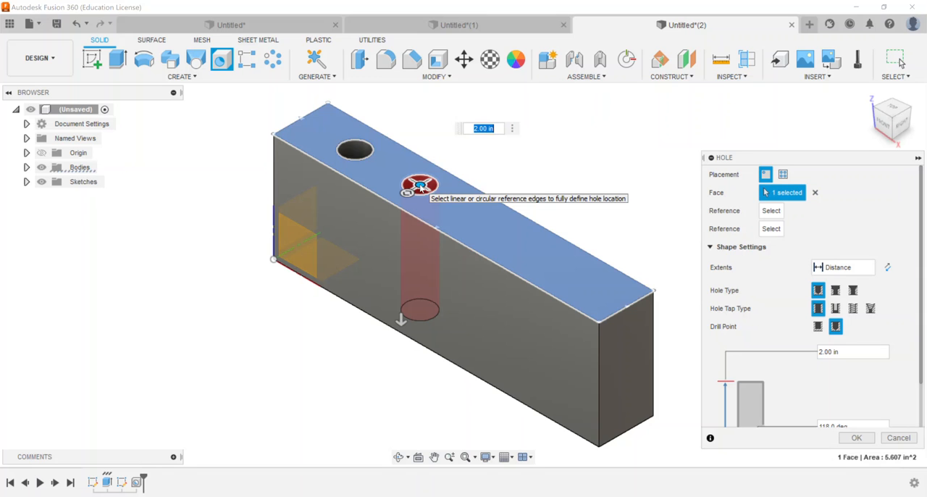
click(773, 216)
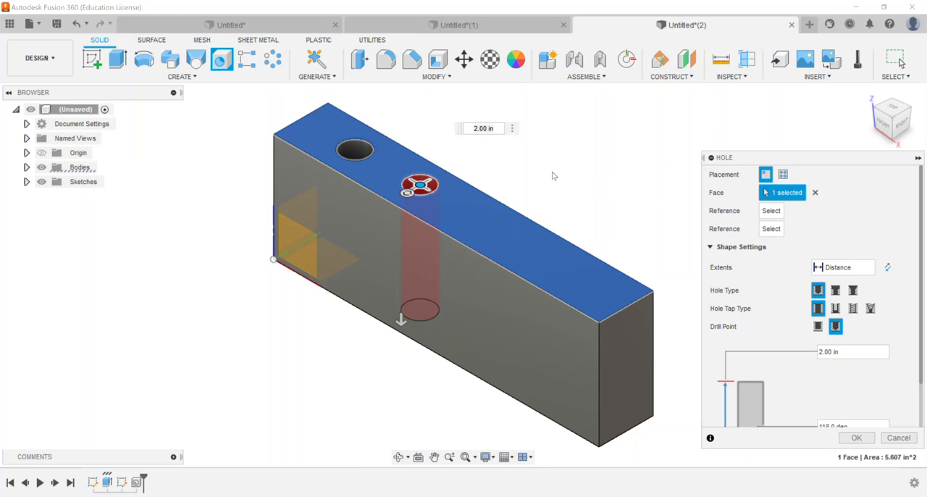
click(308, 117)
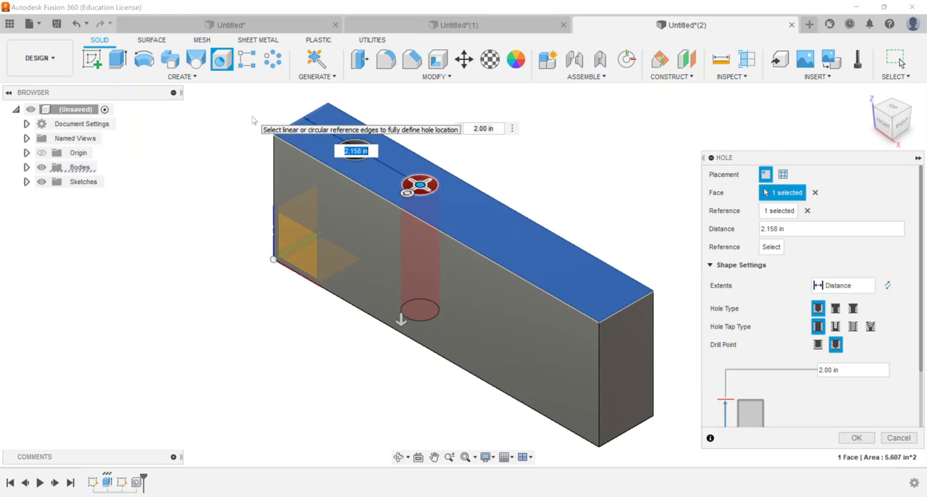
text(2)
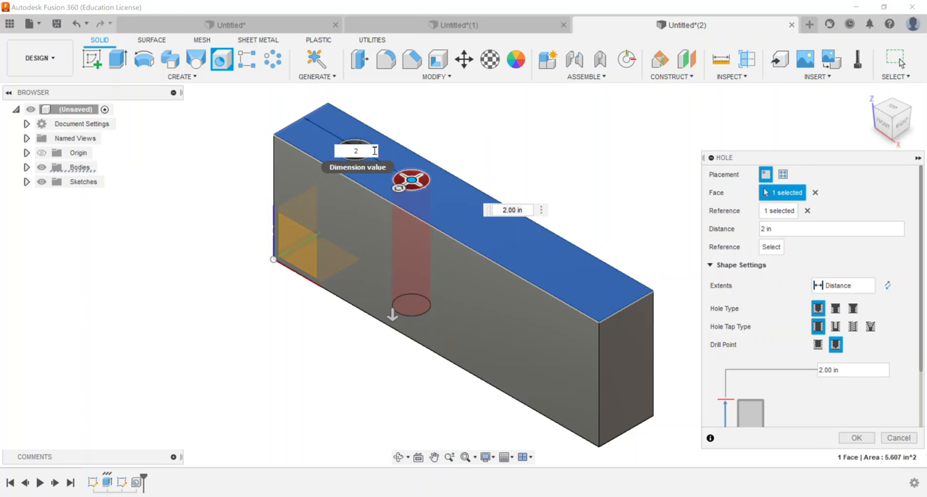
click(370, 189)
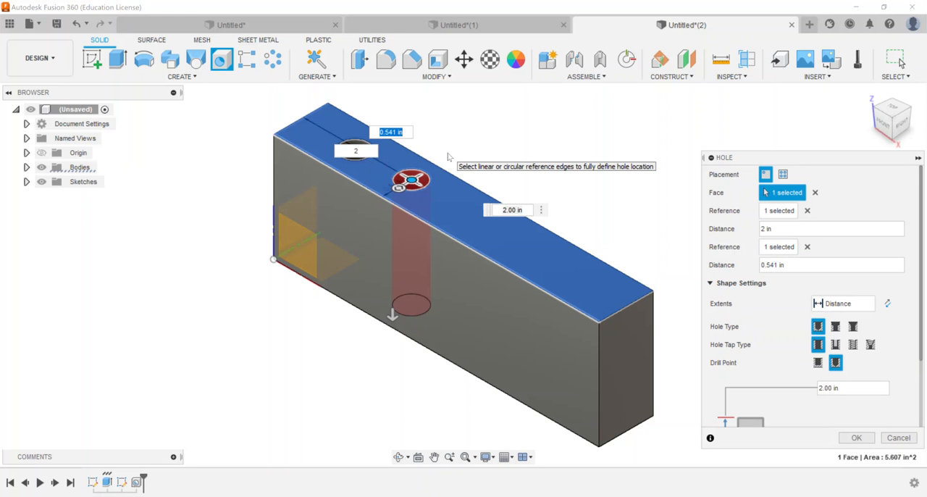
text(0.5)
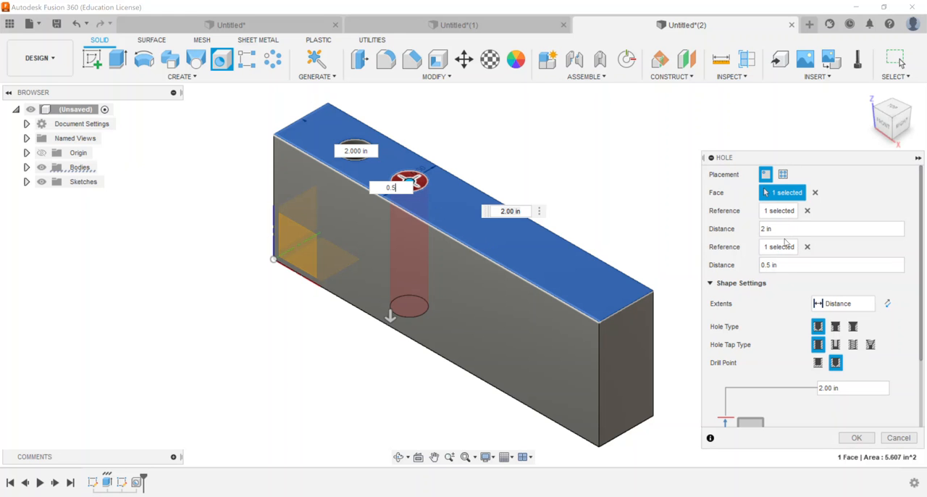
Make the second hole a counterbore and set its extents to All
scroll(793, 264, down, 3)
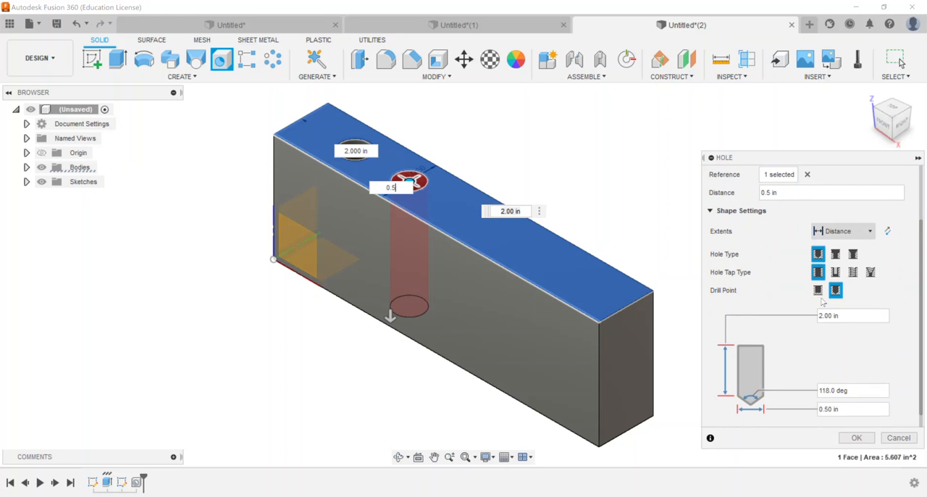
click(835, 238)
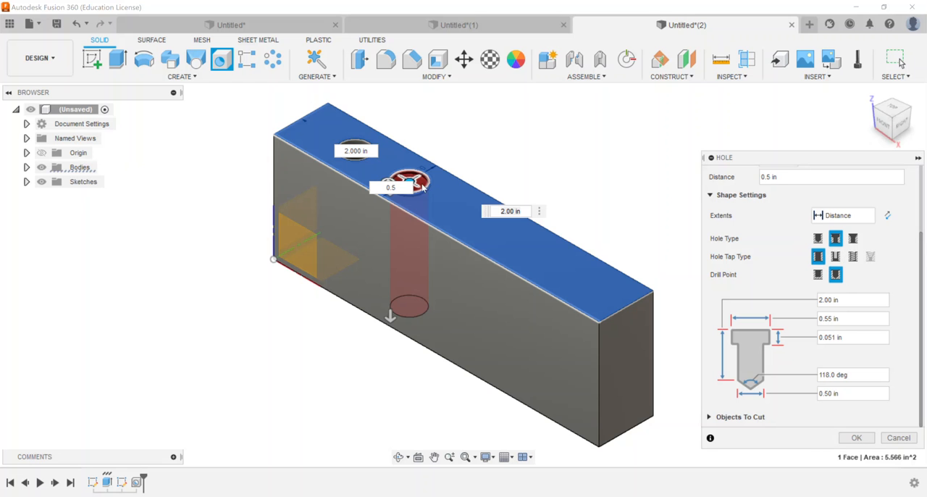
scroll(411, 182, up, 5)
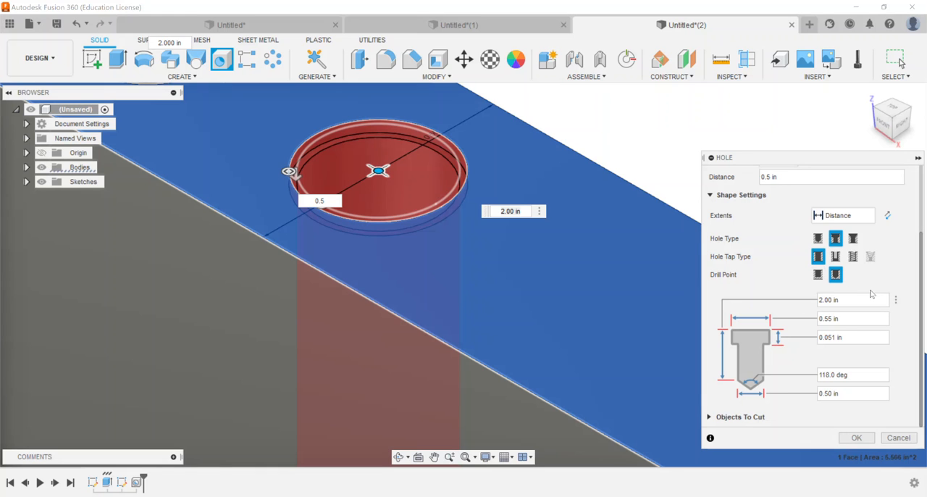
scroll(878, 277, up, 1)
click(863, 252)
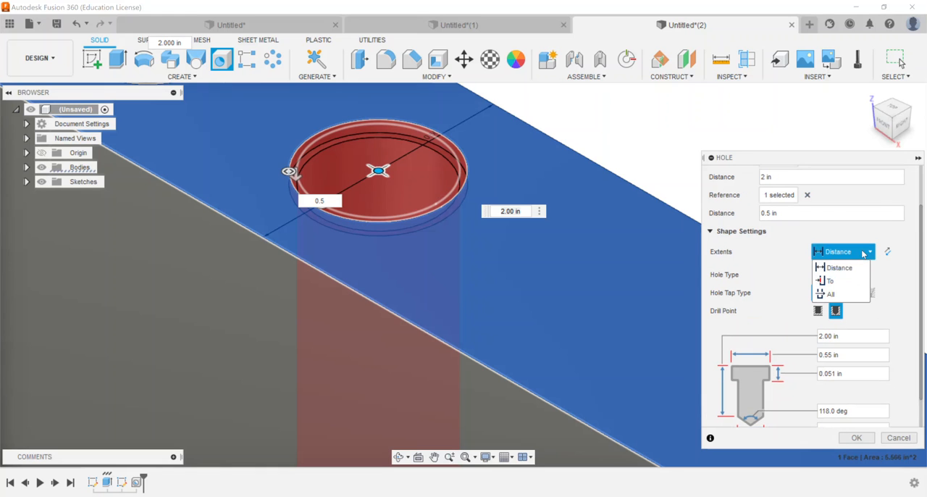
click(832, 295)
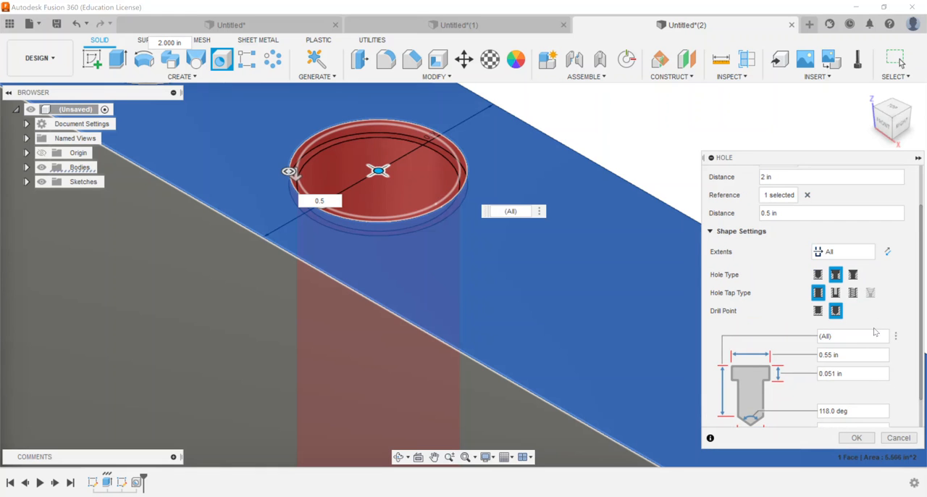
Set the counterbore's diameter to 0.50 in and its depth to 0.25 in
scroll(829, 312, down, 1)
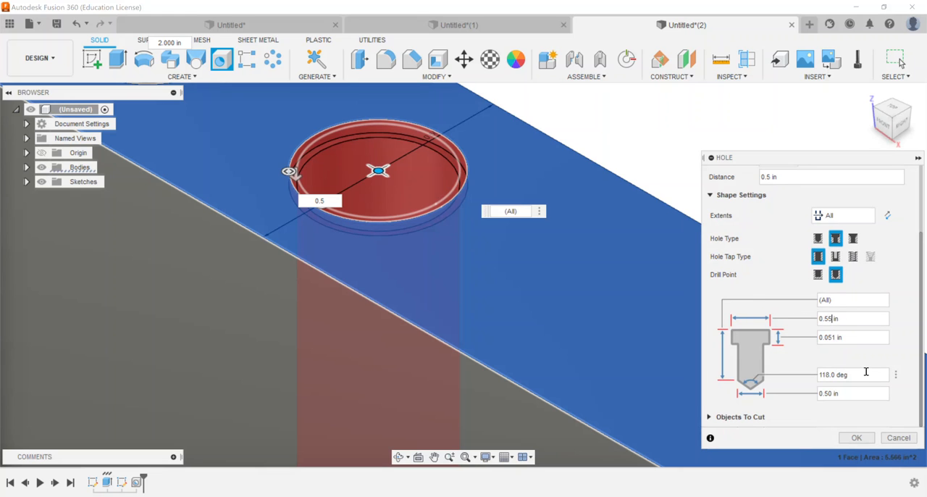
text(0)
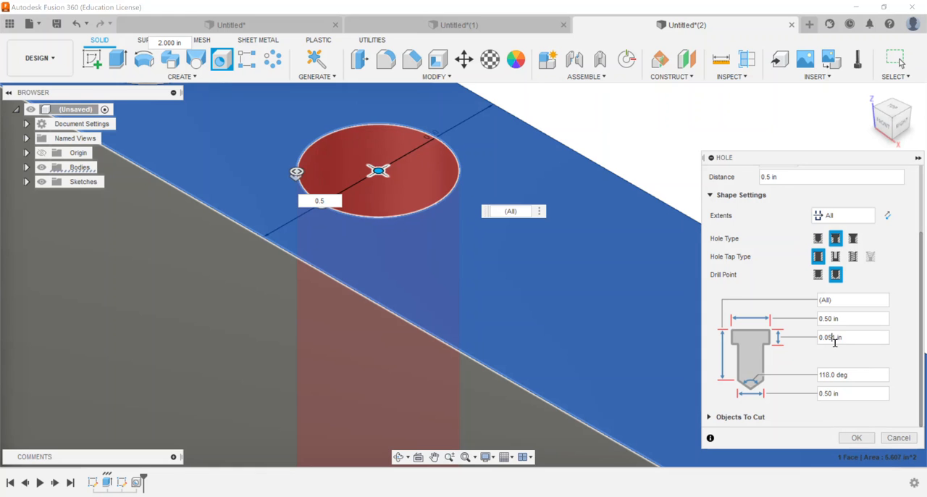
text(0.2)
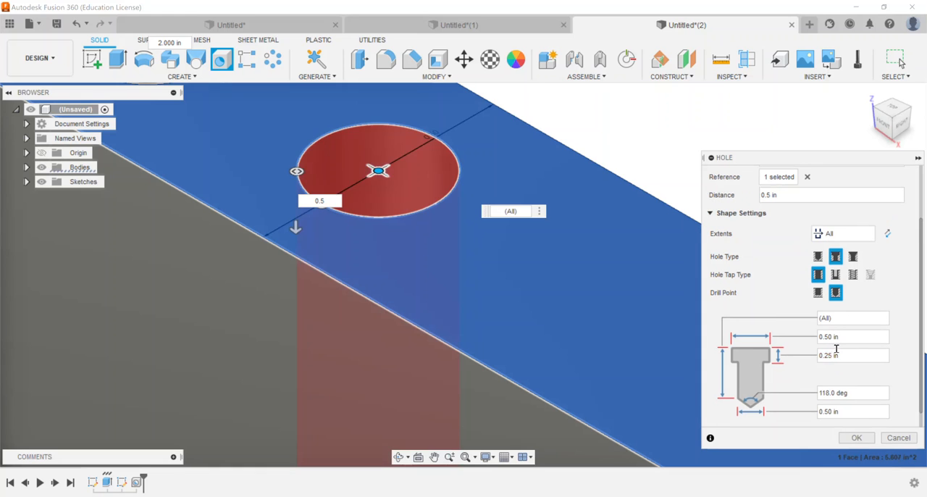
scroll(693, 388, down, 2)
middle_drag(603, 347, 426, 220)
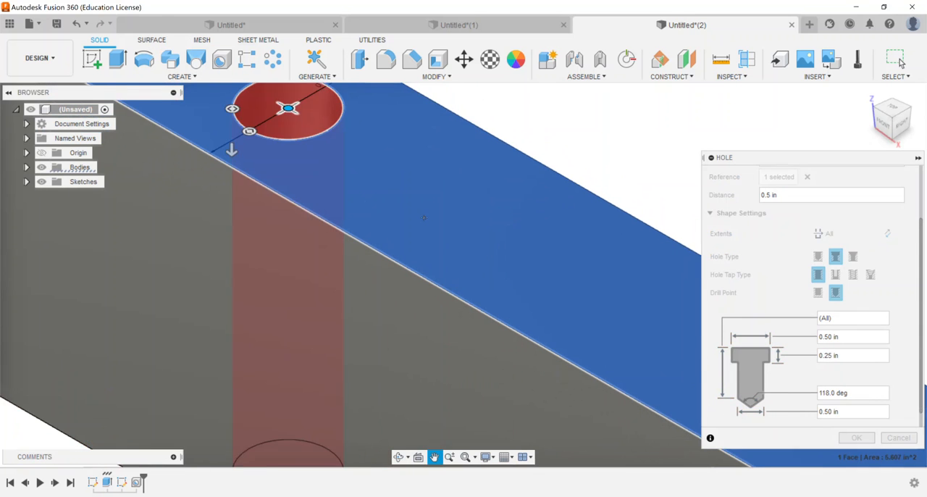
scroll(424, 218, down, 1)
scroll(424, 221, down, 1)
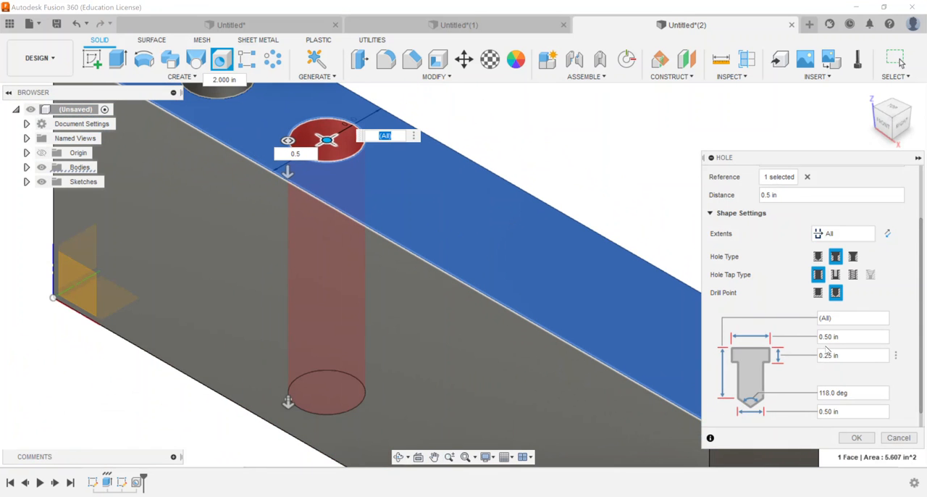
Set the drilled hole's diameter below the counterbore to 0.25 in and create the hole
click(833, 414)
text(.)
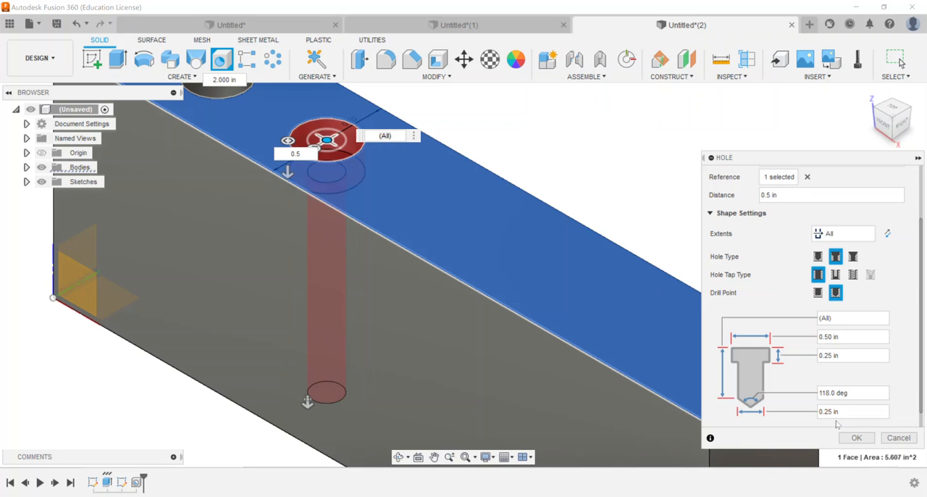
scroll(326, 175, up, 5)
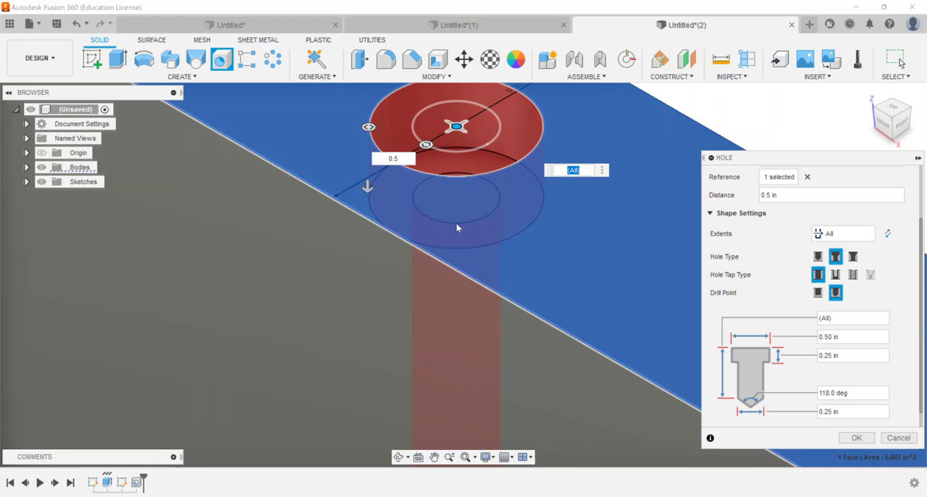
scroll(456, 227, down, 6)
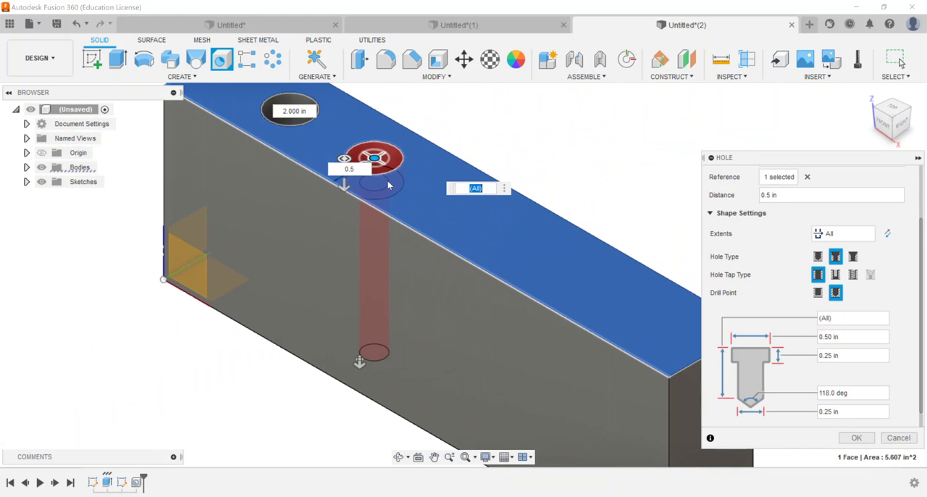
click(850, 438)
Start a new sketch on the block's top face
click(893, 112)
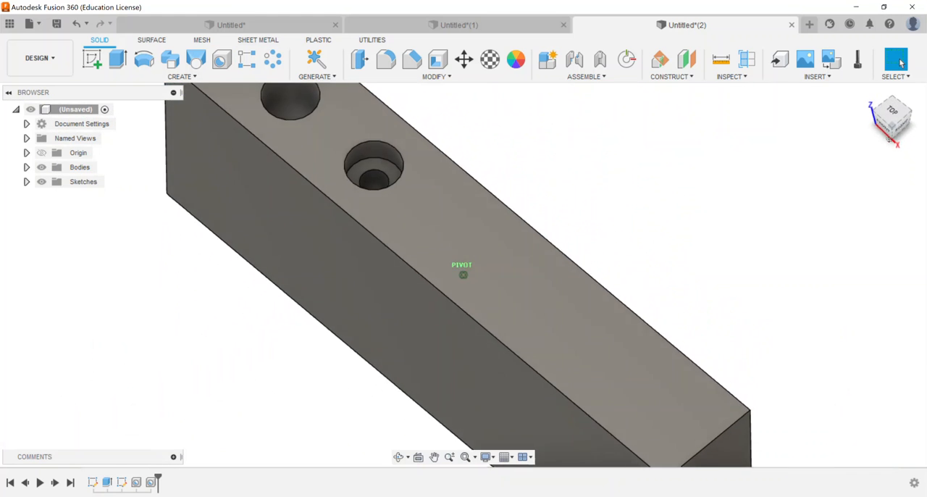
mouse_move(894, 160)
mouse_down()
mouse_move(894, 189)
mouse_move(893, 107)
mouse_move(894, 116)
mouse_up()
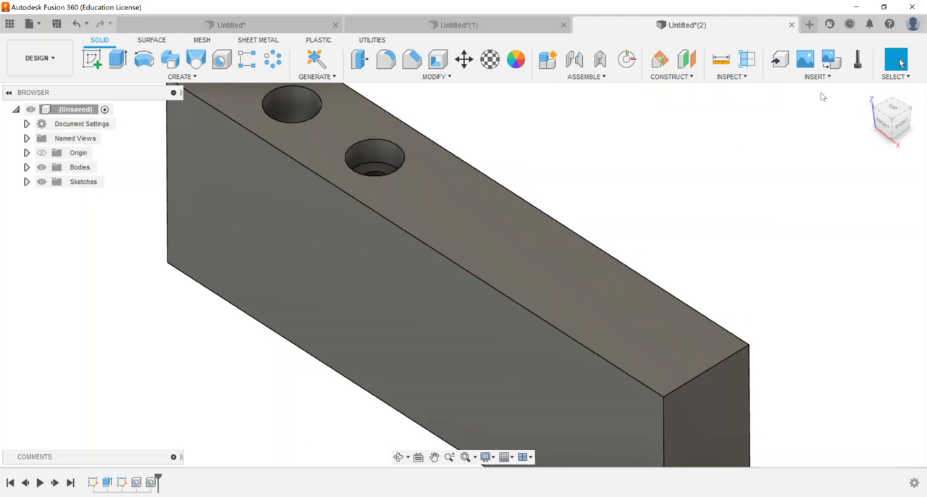
mouse_move(885, 117)
mouse_down()
mouse_move(885, 171)
mouse_move(884, 133)
mouse_up()
click(868, 93)
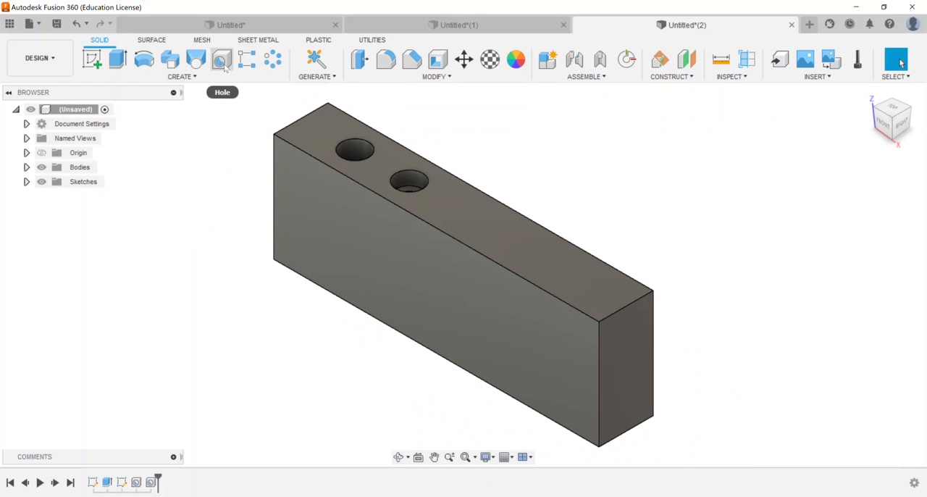
click(182, 76)
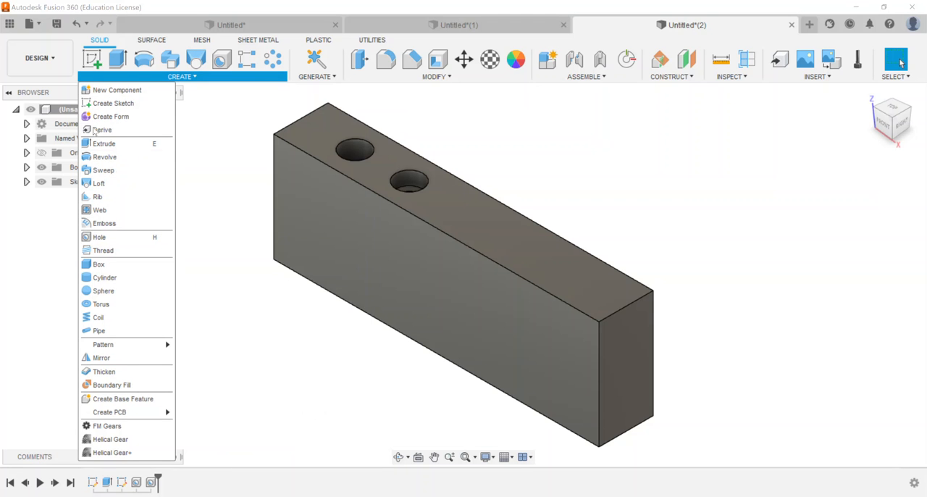
click(92, 58)
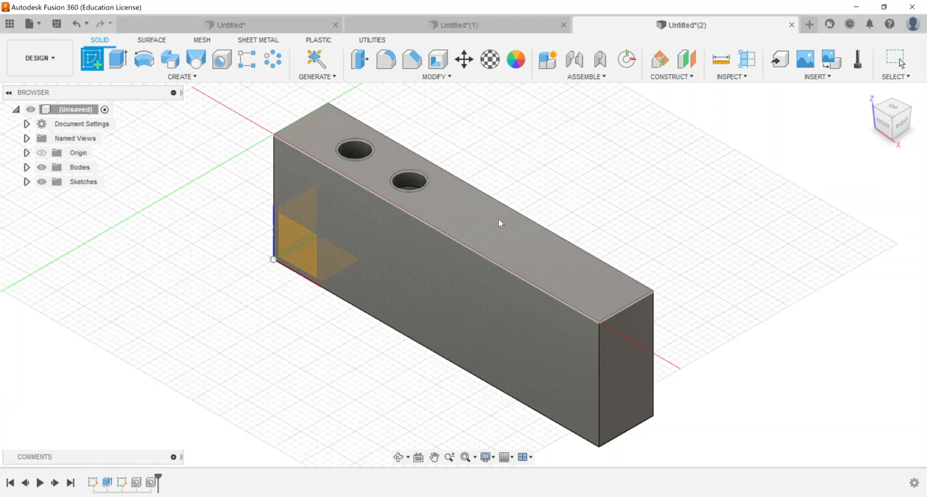
click(498, 219)
Place three sketch points in a horizontal row to the right of the counterbored hole, level with its centre
click(195, 76)
click(119, 210)
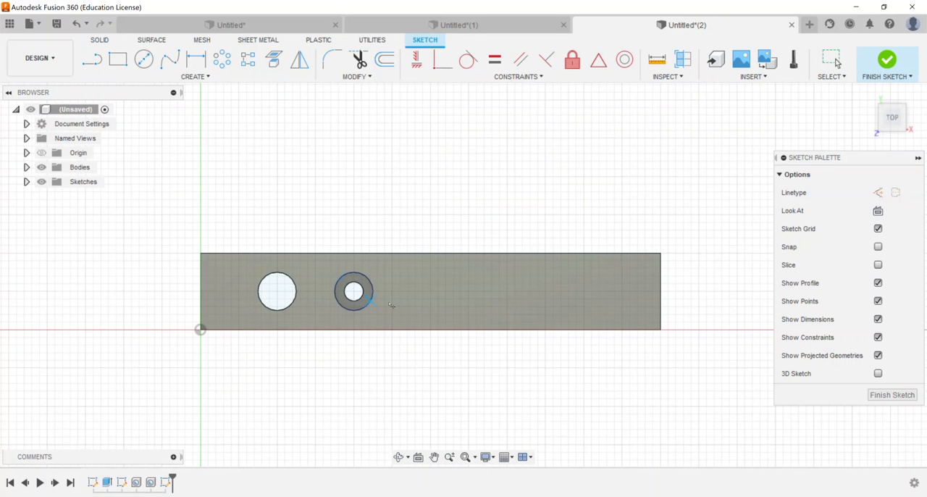
click(442, 291)
right_click(579, 139)
click(631, 139)
scroll(466, 297, up, 3)
scroll(431, 287, down, 1)
Dimension the leftmost new point 0.50 in from the top face's upper long edge
key(d)
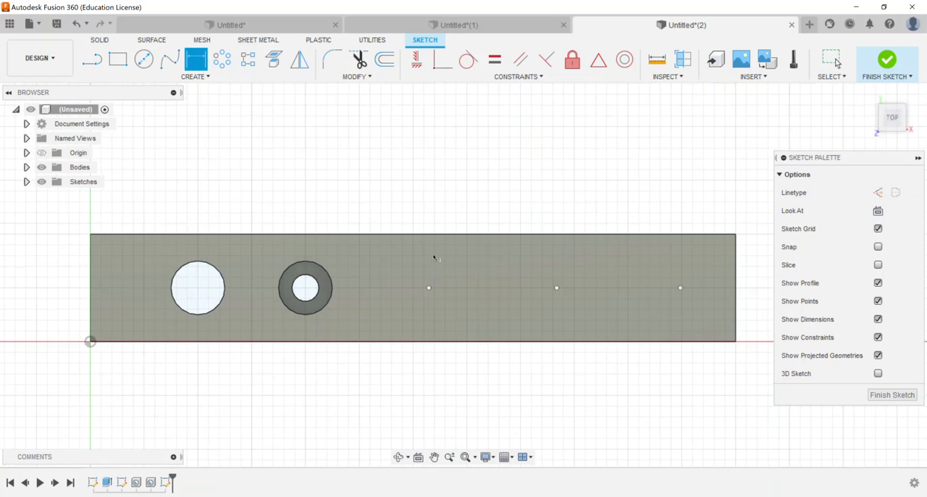
click(428, 235)
click(429, 288)
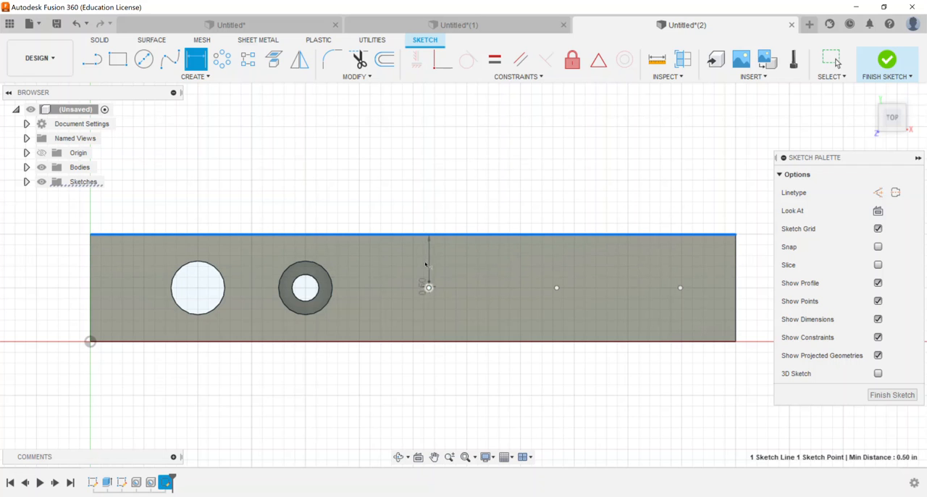
click(425, 196)
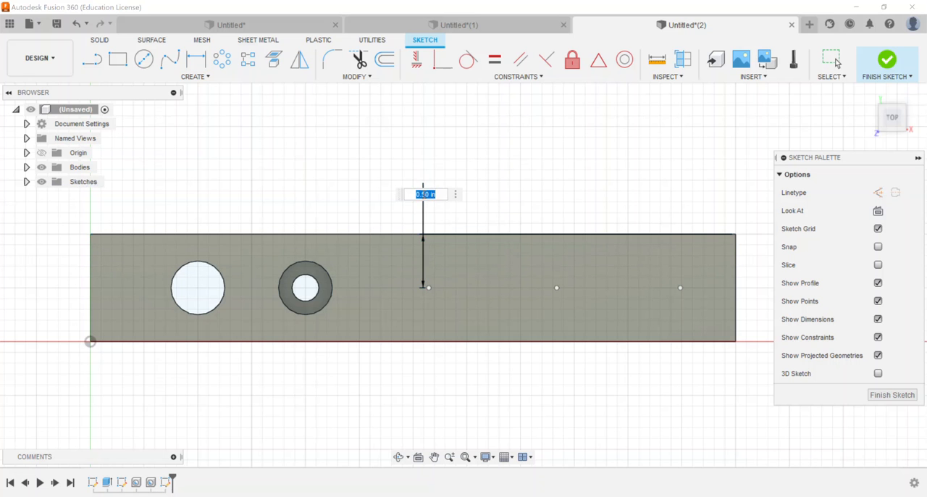
key(Return)
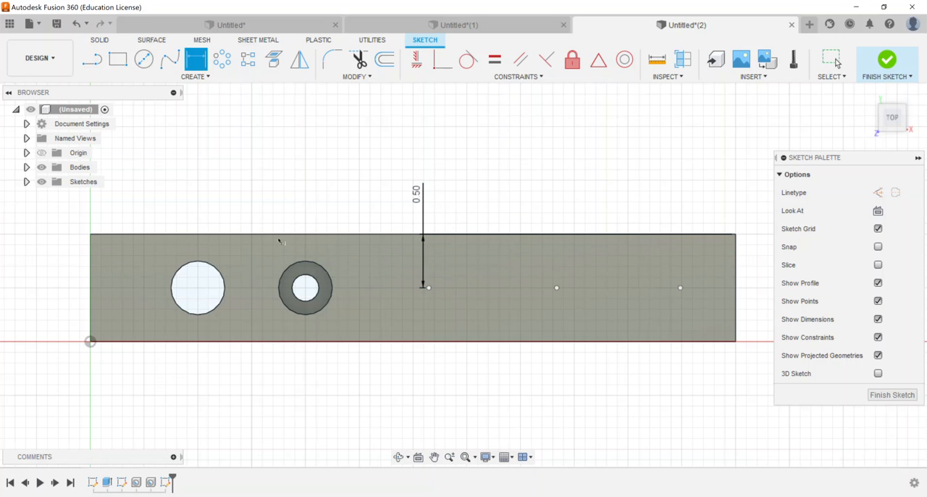
Dimension the leftmost new point 1.5 in horizontally from the counterbored hole's centre
click(306, 288)
click(429, 288)
click(379, 134)
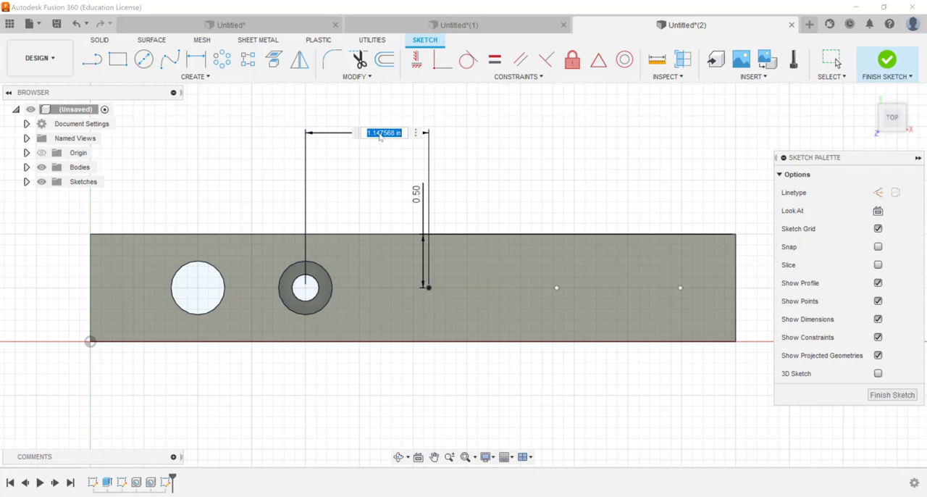
text(1.5)
key(Return)
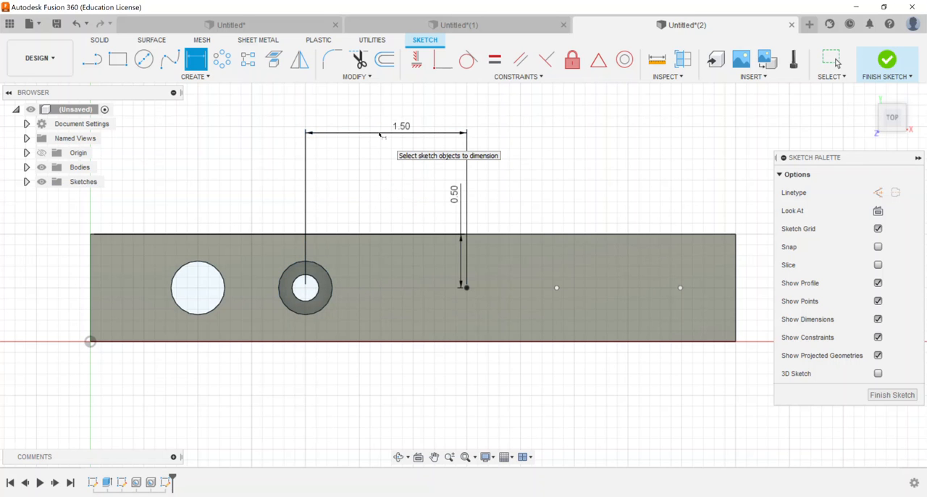
Dimension the three new sketch points 1 in apart horizontally, first to the middle point and on to the rightmost point
click(557, 288)
click(521, 142)
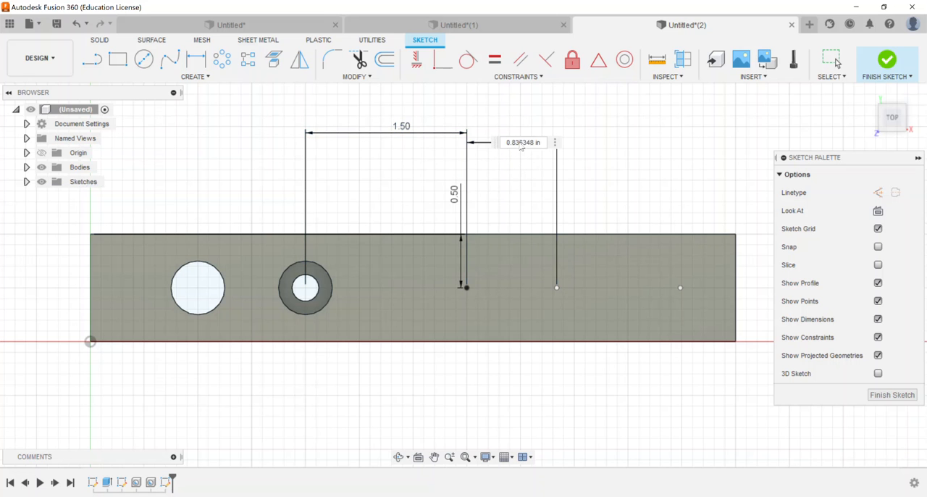
text(1)
key(Return)
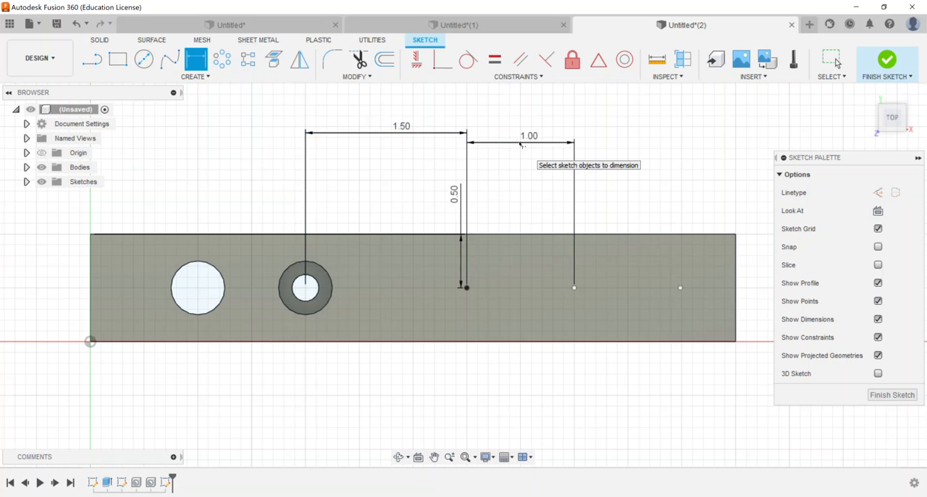
click(575, 288)
click(680, 288)
click(647, 143)
text(1)
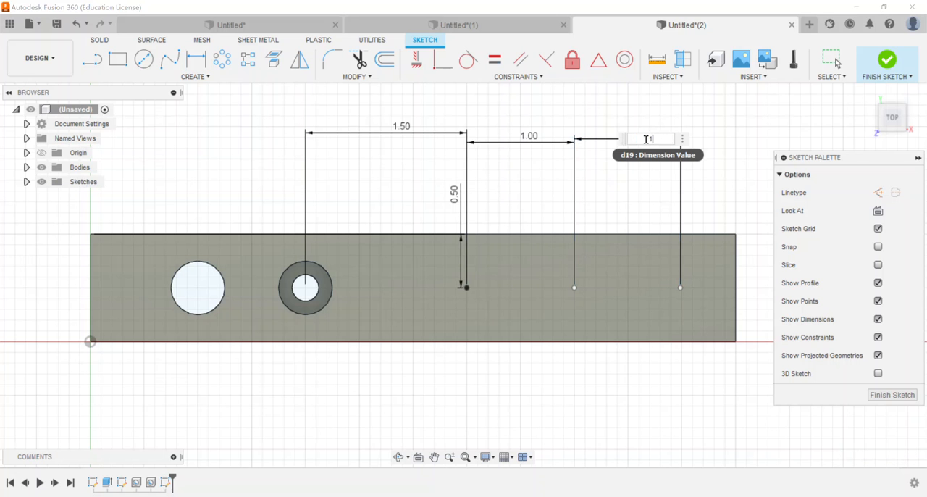
key(Return)
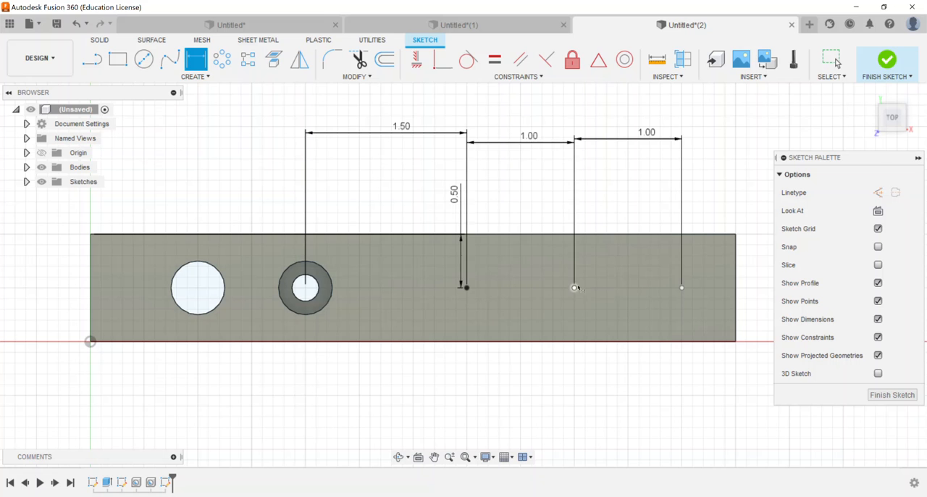
Constrain the three new sketch points horizontally to each other, leftmost to middle and middle to rightmost
click(417, 61)
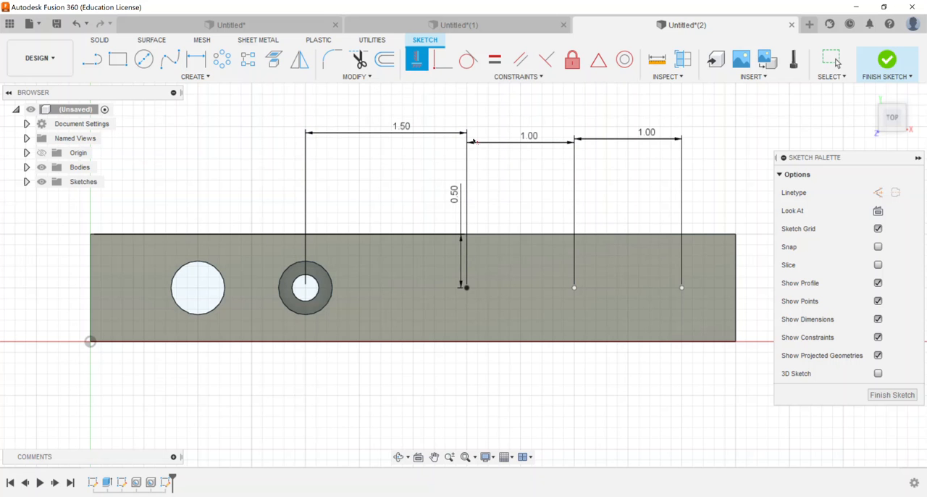
click(466, 287)
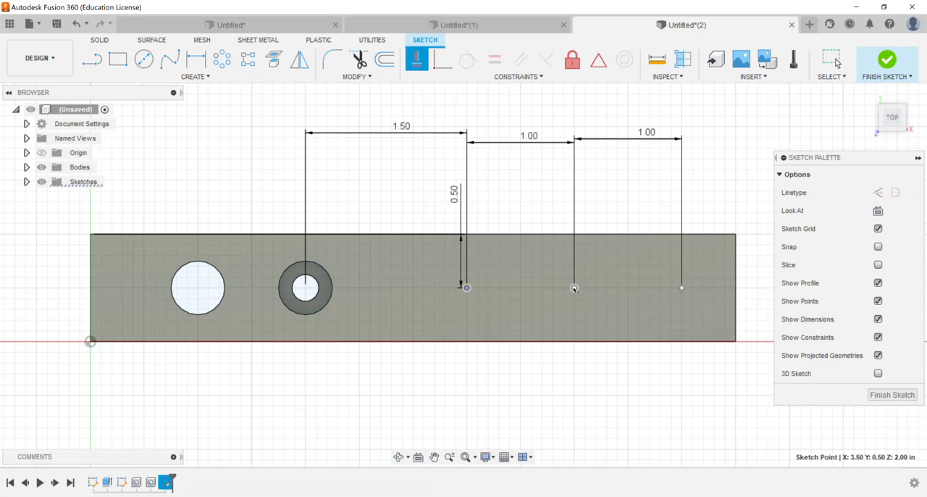
click(574, 288)
click(574, 288)
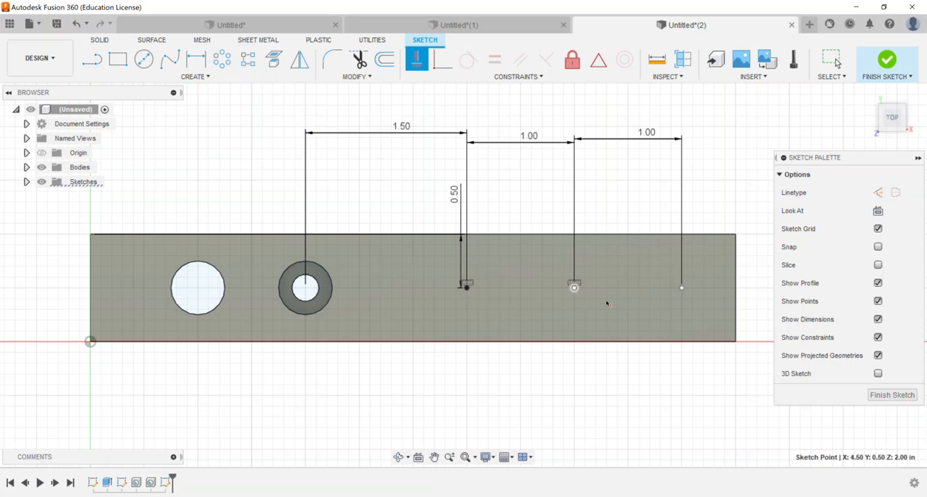
click(682, 288)
right_click(630, 171)
click(660, 172)
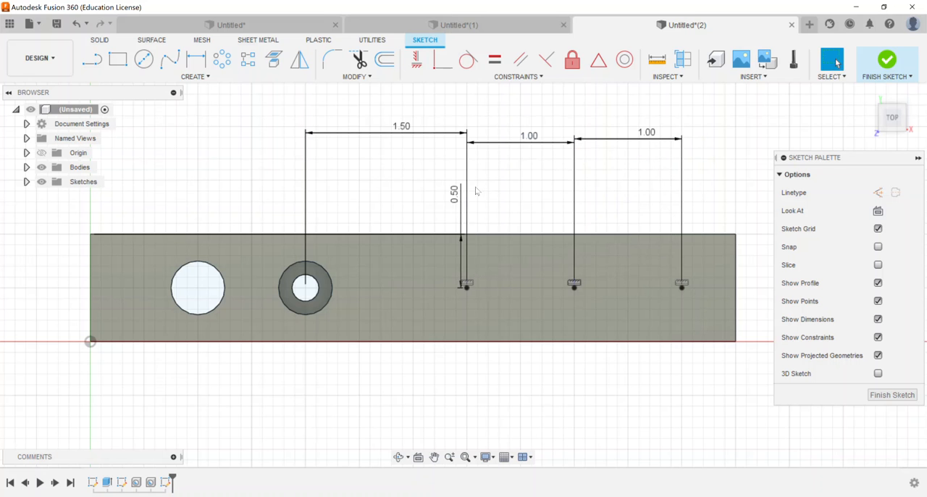
Move the 0.50 in dimension left, clear of the 1.50 in dimension's extension line, and finish the sketch
drag(456, 194, 400, 202)
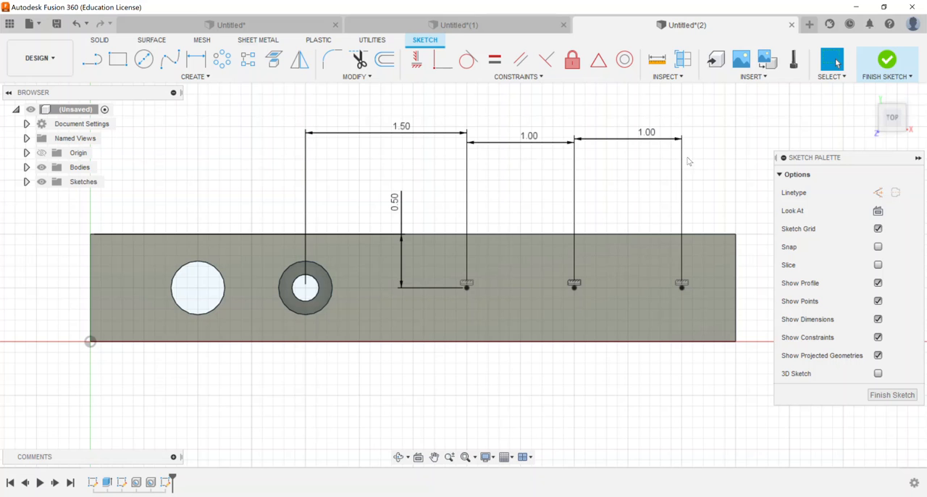
click(890, 63)
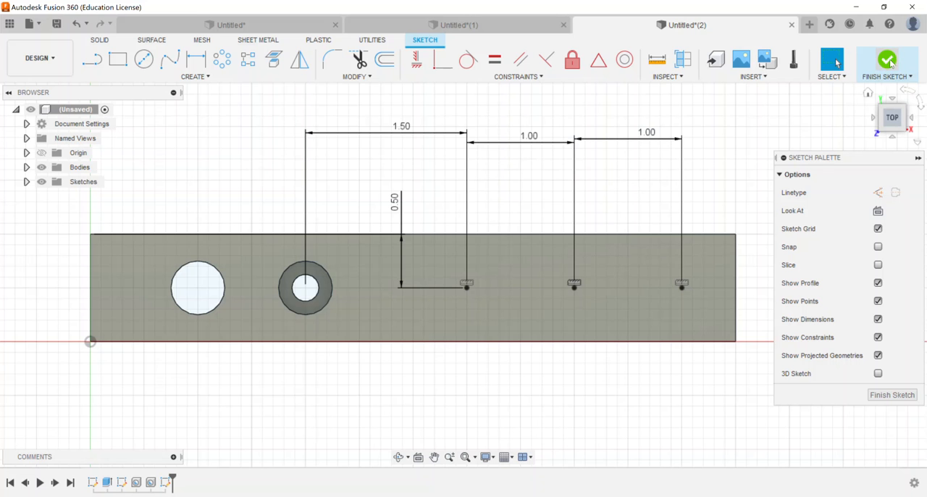
click(869, 96)
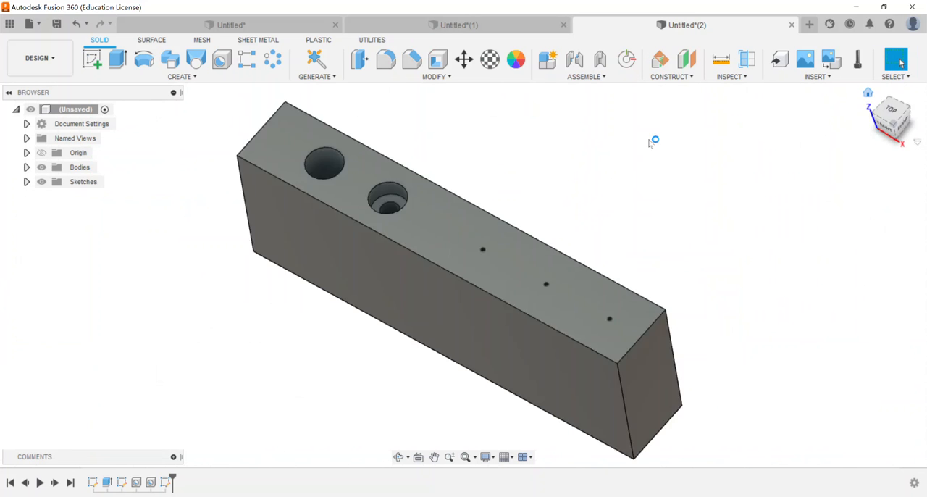
Start a new hole placed only on the leftmost of the three sketch points
click(224, 61)
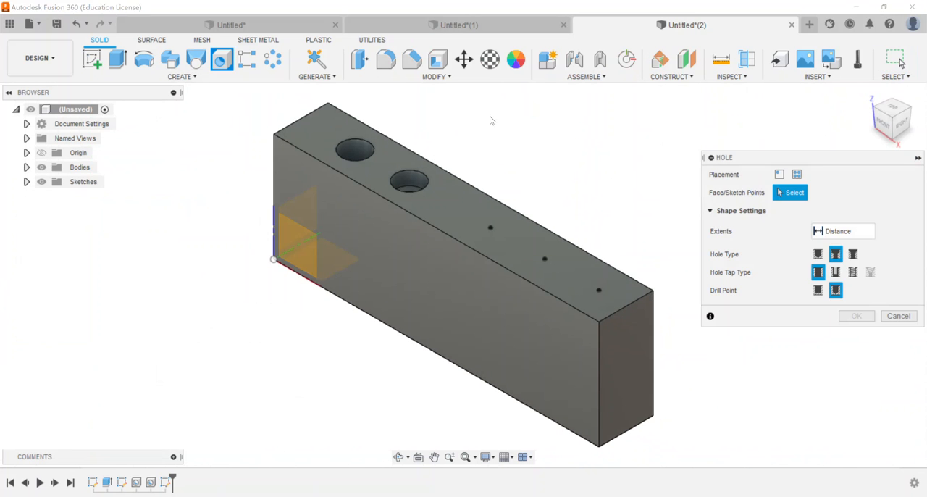
click(490, 230)
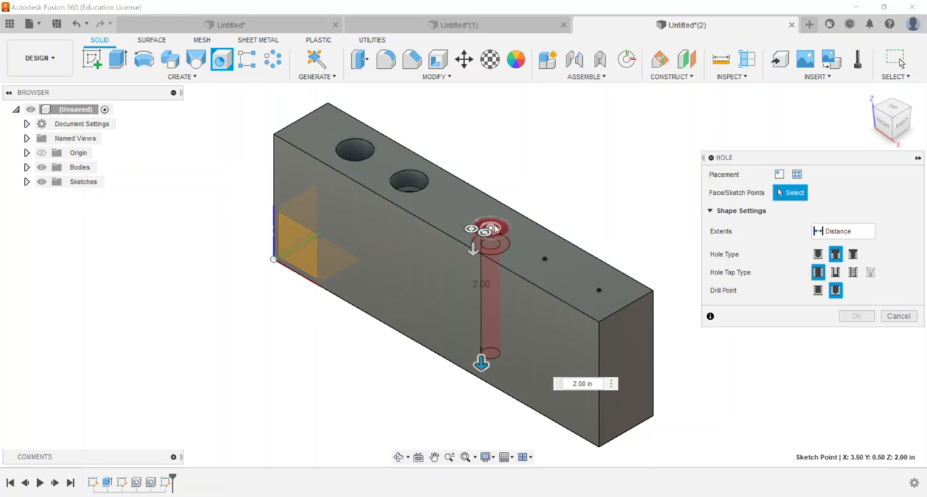
click(545, 258)
click(599, 290)
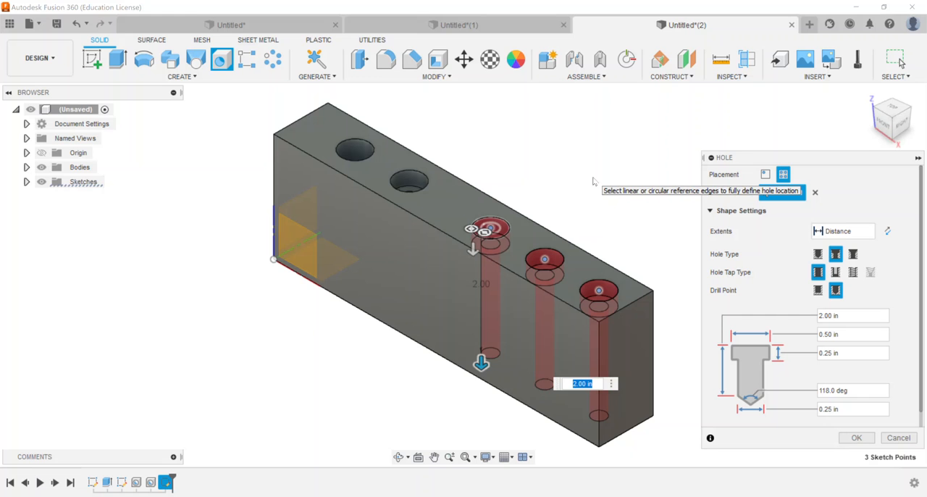
click(600, 290)
click(546, 260)
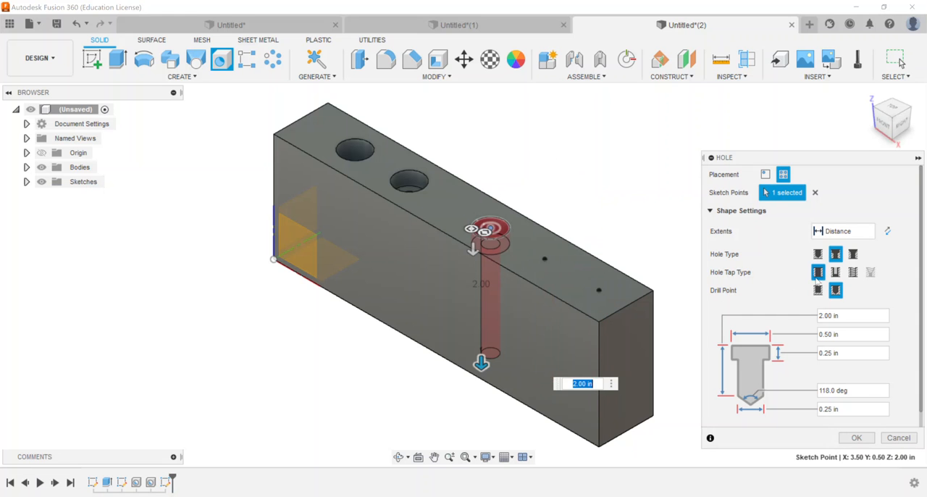
Define the hole as countersunk and tapped with a flat drill point, 1.50 in deep, with a 0.5 in countersink diameter
click(853, 254)
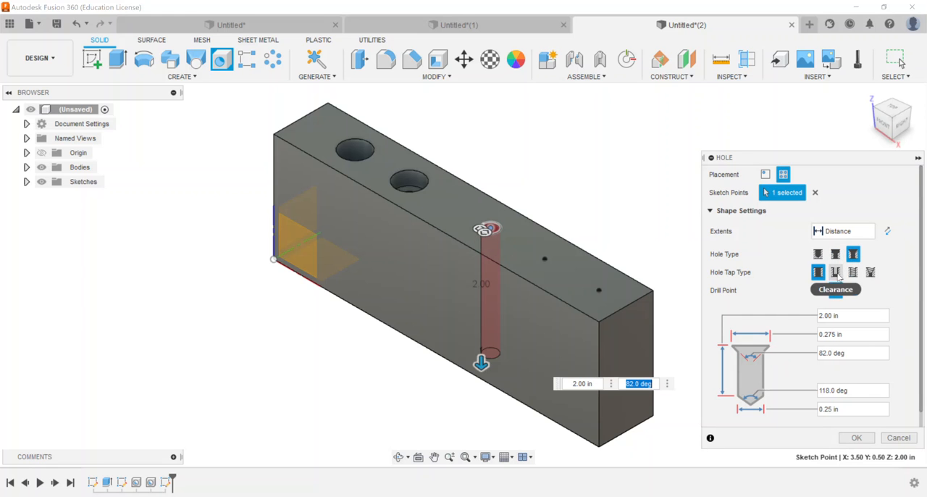
click(853, 272)
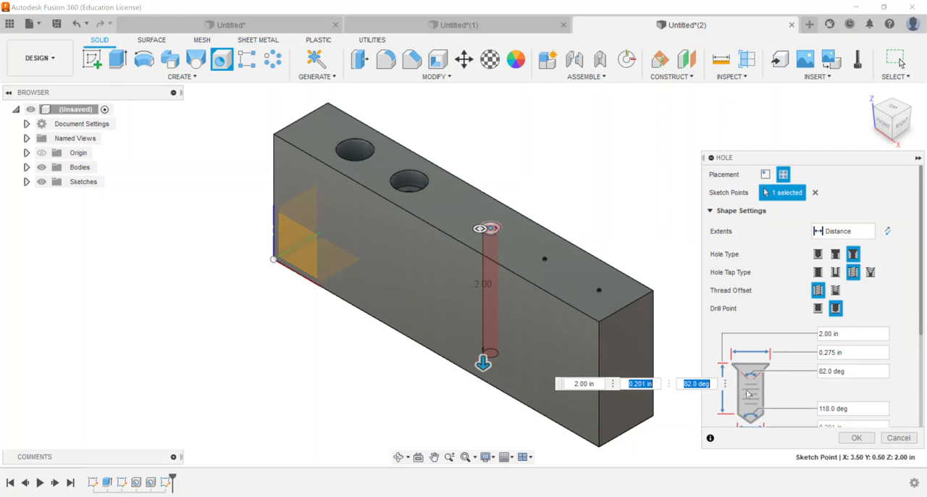
scroll(840, 293, down, 2)
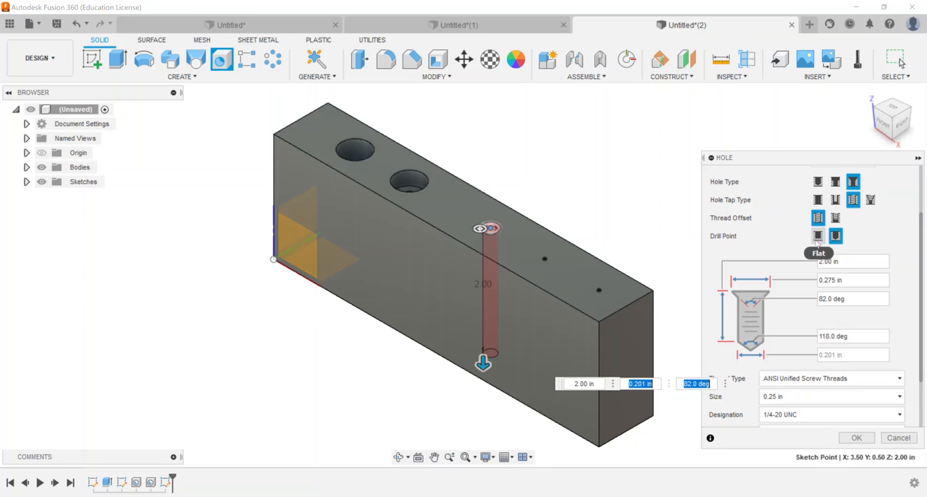
click(817, 242)
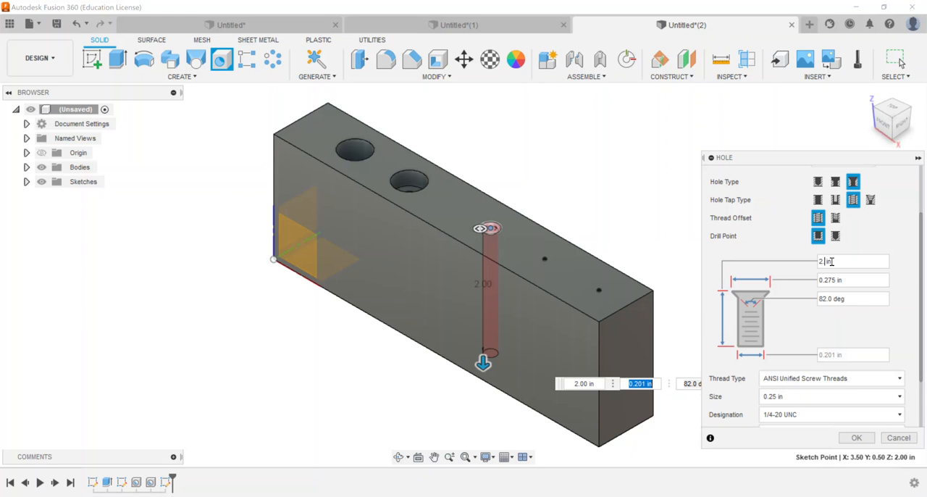
text(12)
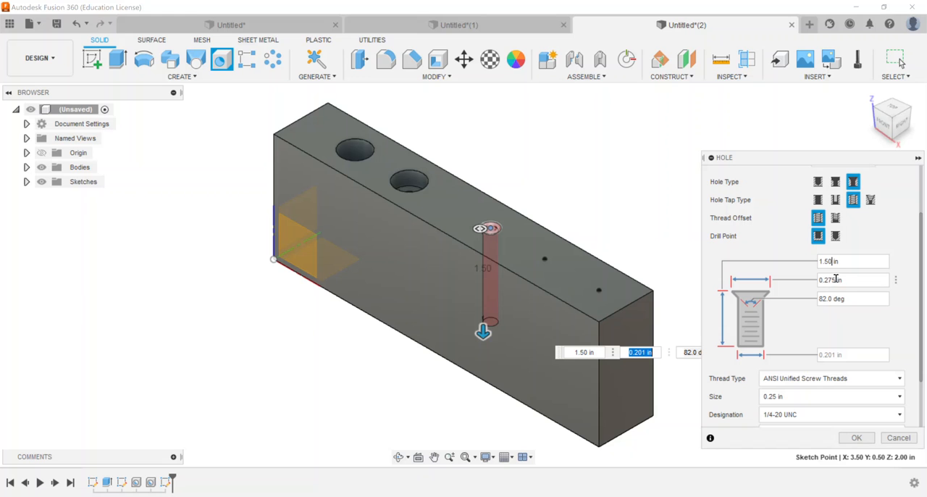
text(0.)
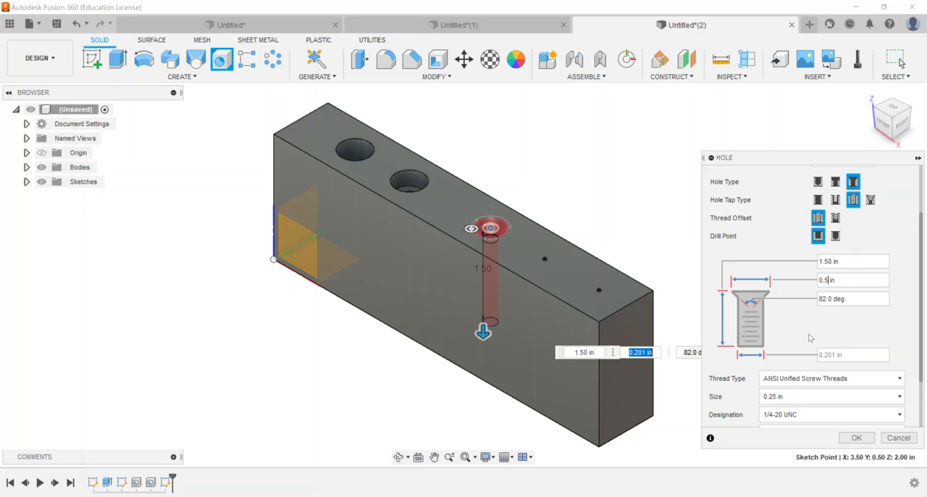
Set the thread size to 0.375 in, designation 3/8-16 UNC, class 2B, with modeled threads, and create the hole
scroll(826, 359, down, 1)
scroll(832, 318, down, 1)
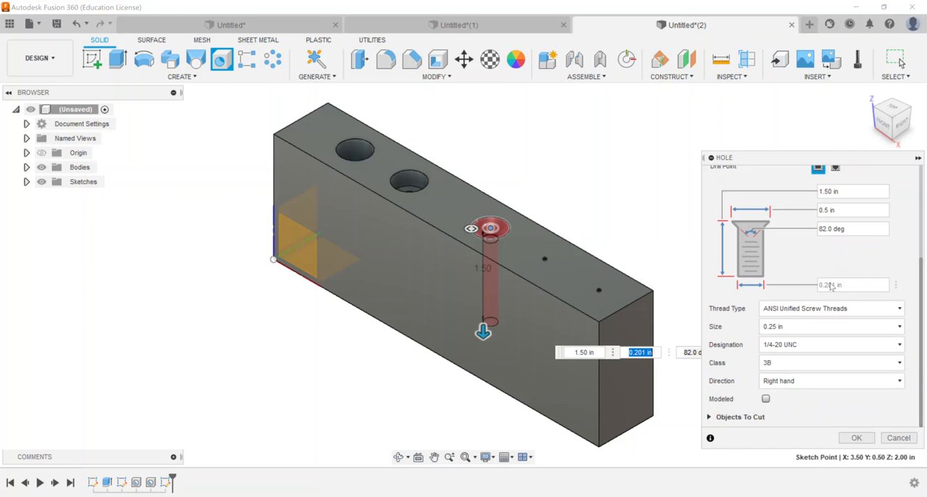
click(801, 332)
scroll(801, 268, down, 2)
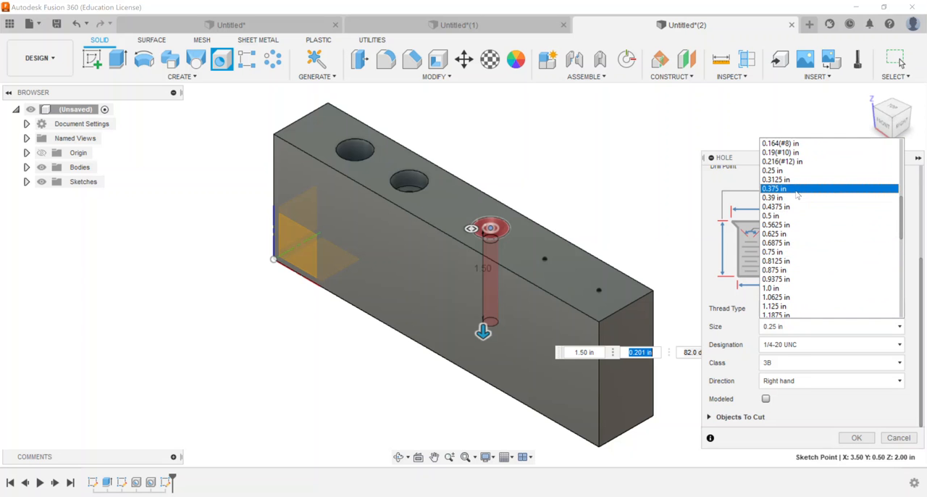
click(797, 189)
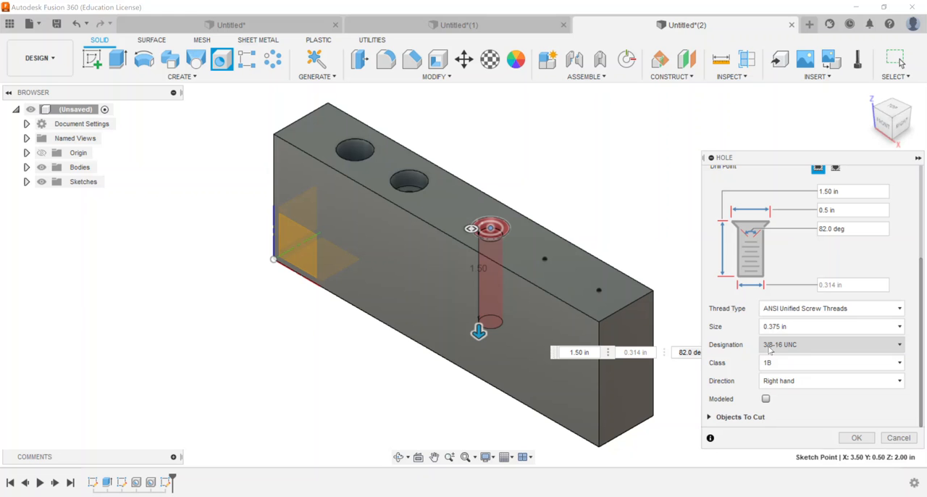
click(802, 346)
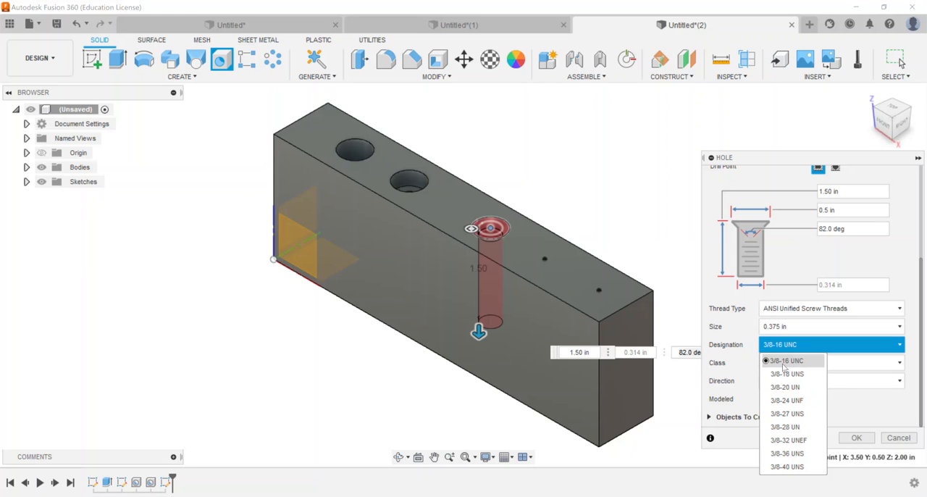
click(807, 365)
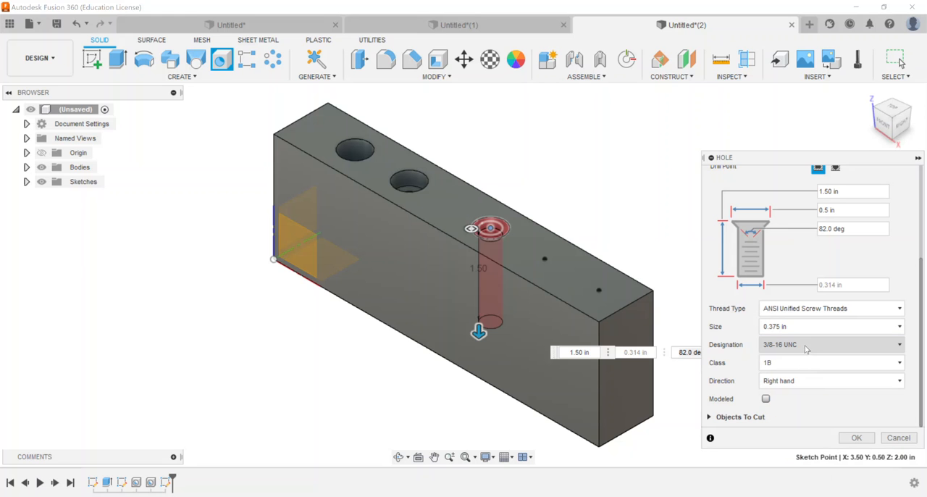
click(801, 362)
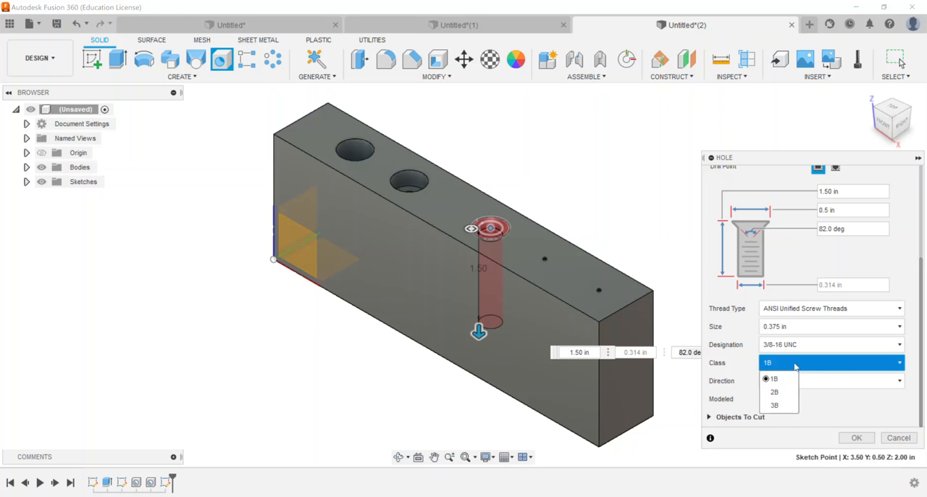
click(781, 393)
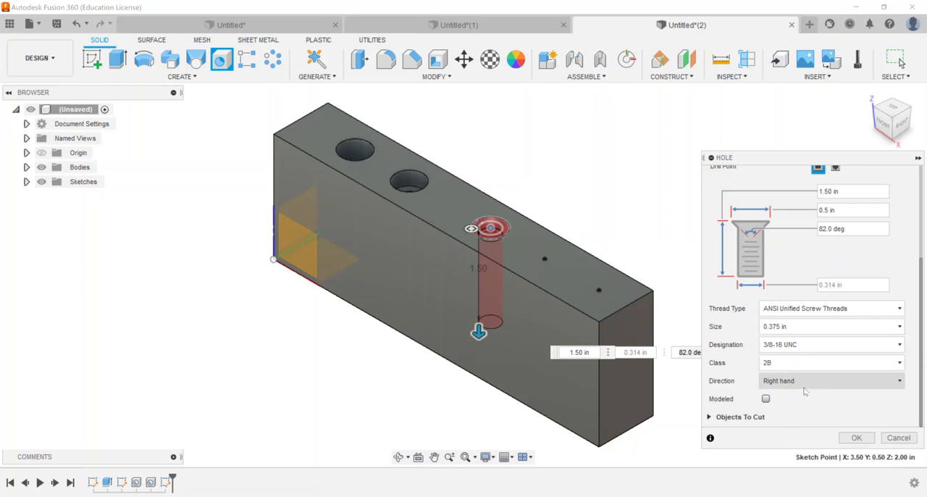
click(766, 399)
click(856, 438)
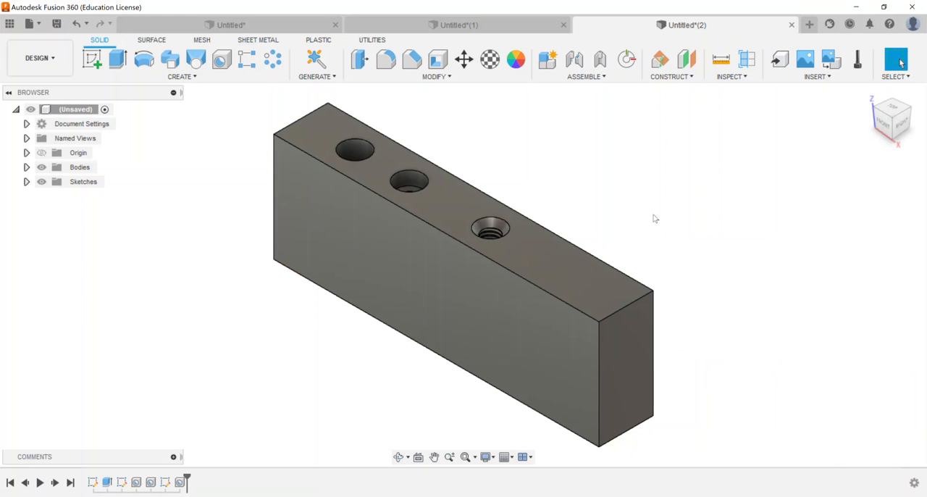
Examine the countersink and modeled threads of the new hole up close from several angles
drag(886, 129, 753, 180)
scroll(480, 236, up, 10)
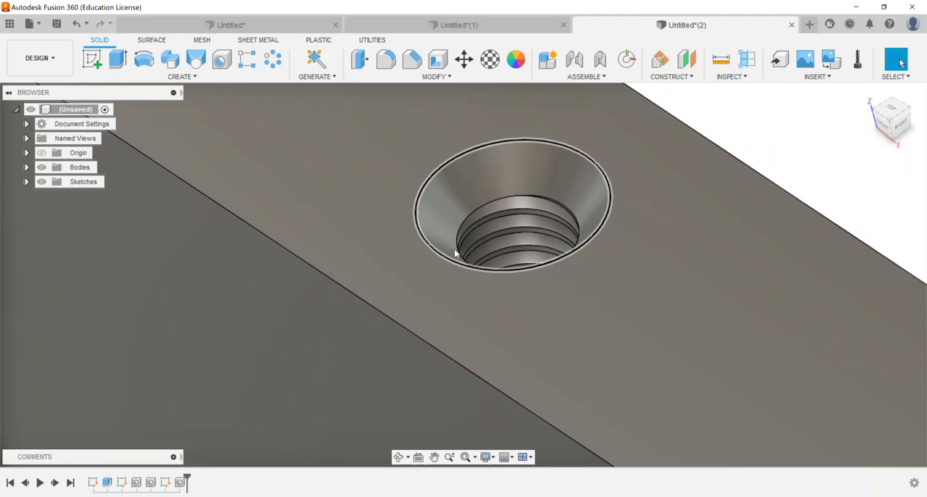
drag(889, 116, 898, 148)
middle_drag(673, 202, 561, 94)
scroll(594, 152, down, 4)
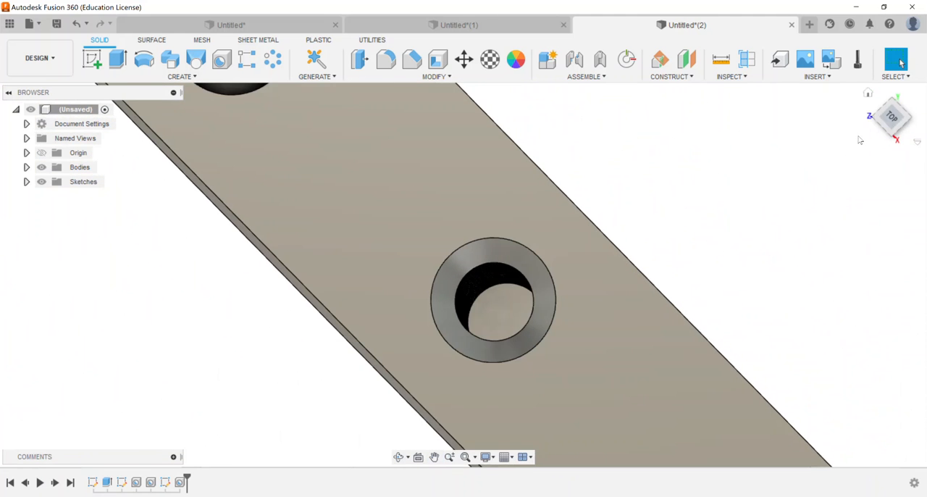
scroll(865, 124, up, 3)
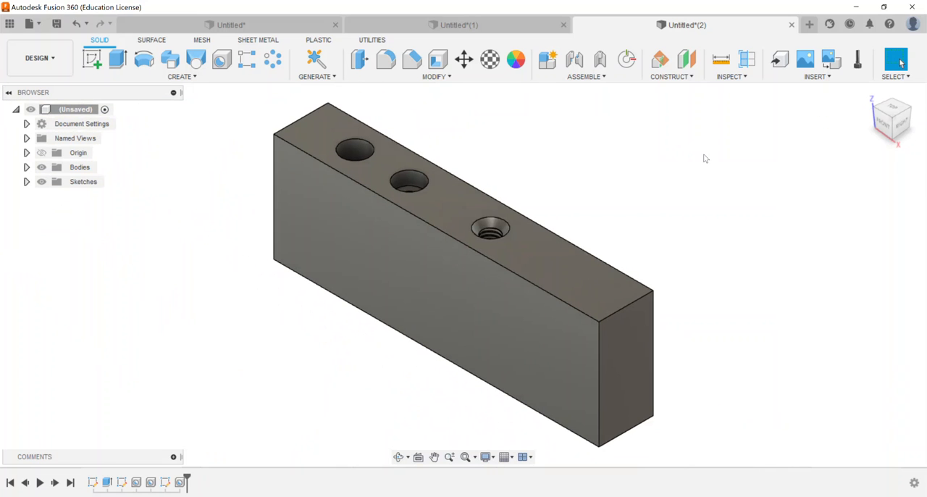
Create a section analysis from the block's long front face at a Y distance of -0.50 in, through the hole centres
click(747, 59)
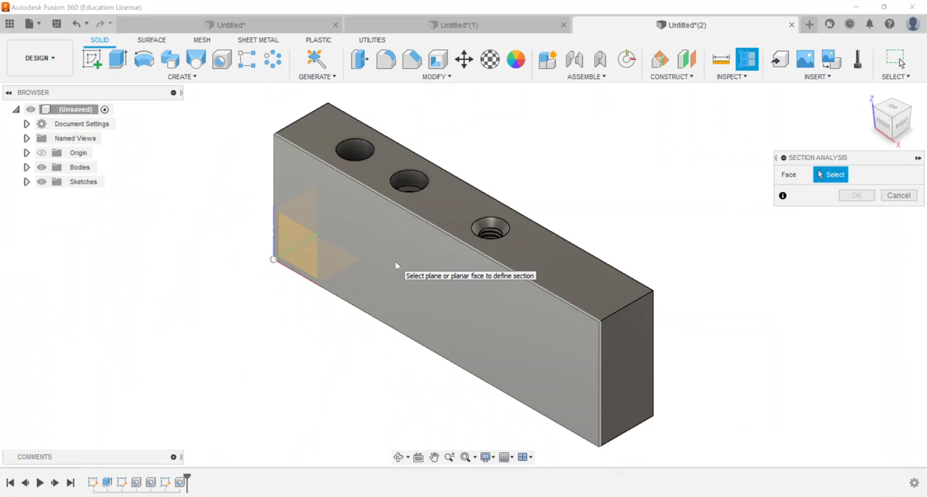
click(396, 265)
drag(368, 275, 398, 261)
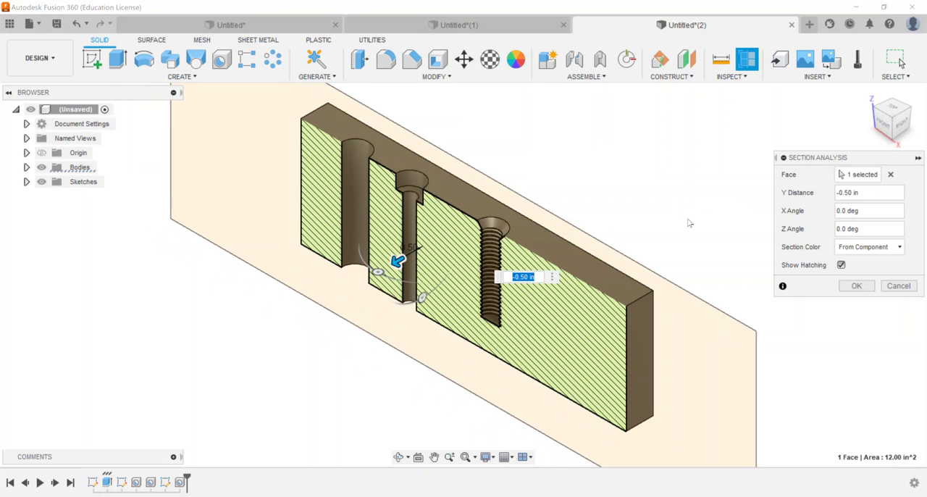
click(856, 285)
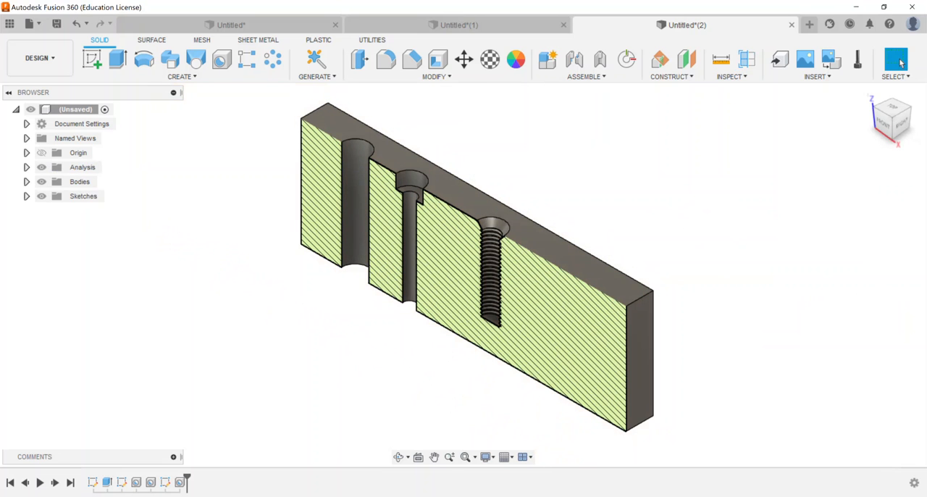
click(881, 127)
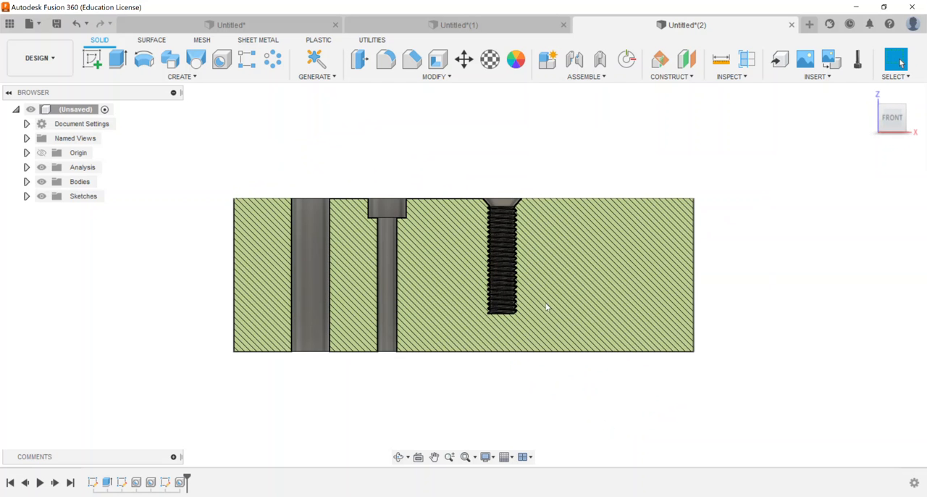
Return to the home view and hide the section analysis so the whole block is displayed
scroll(473, 271, up, 3)
scroll(523, 273, down, 2)
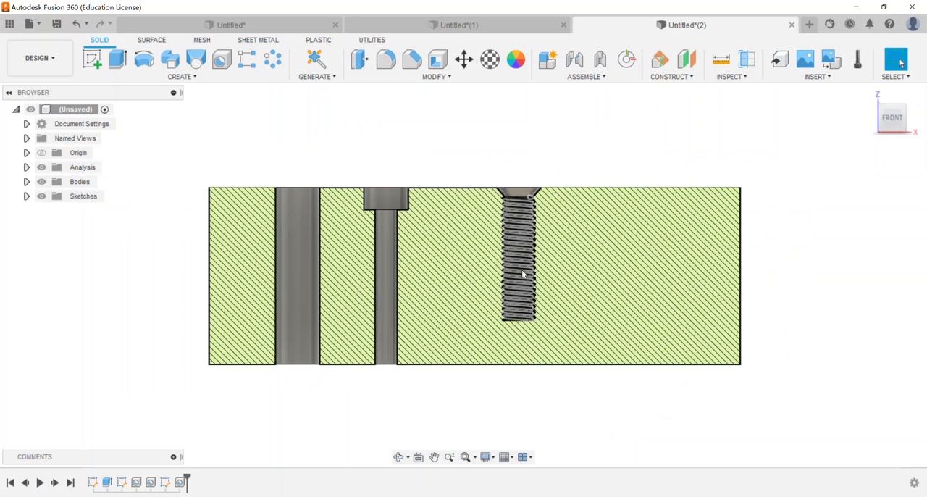
click(867, 93)
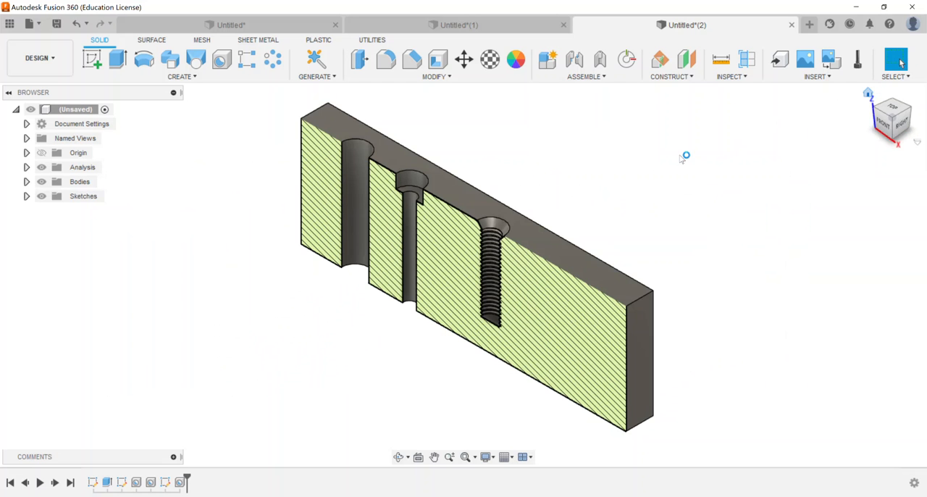
click(27, 168)
right_click(85, 182)
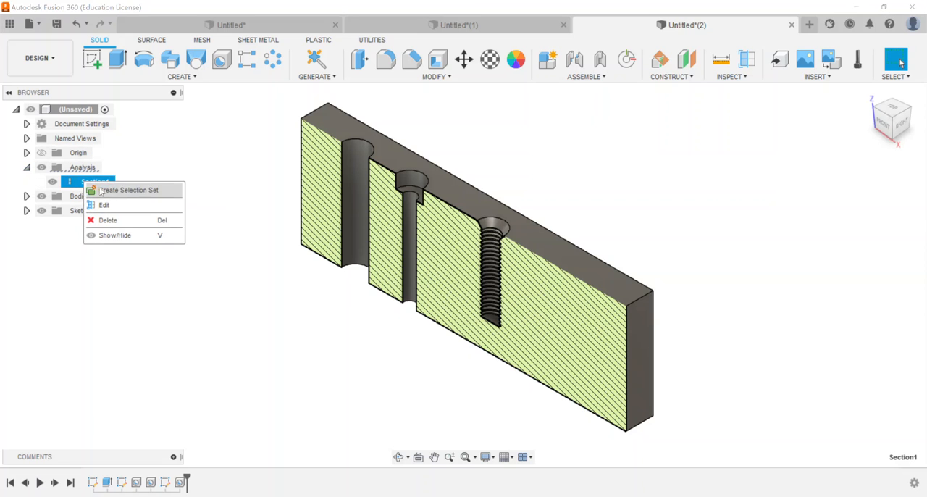
click(52, 182)
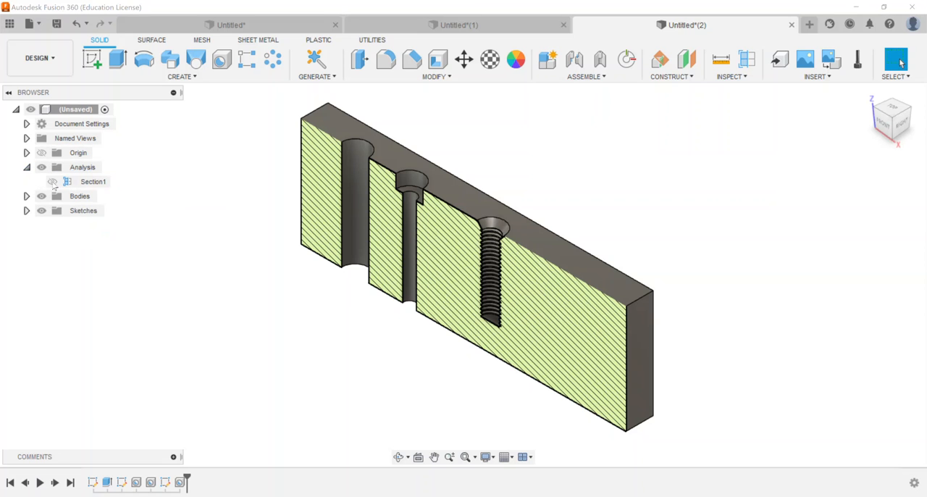
click(51, 186)
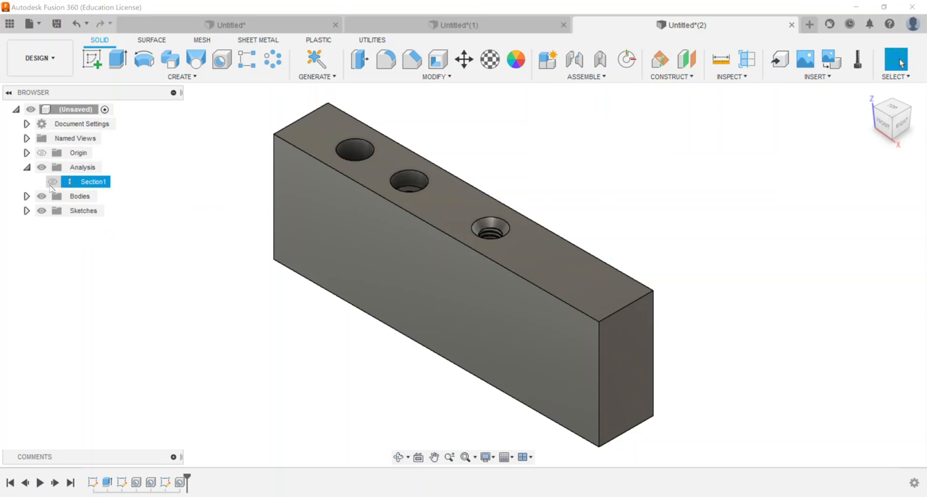
click(53, 183)
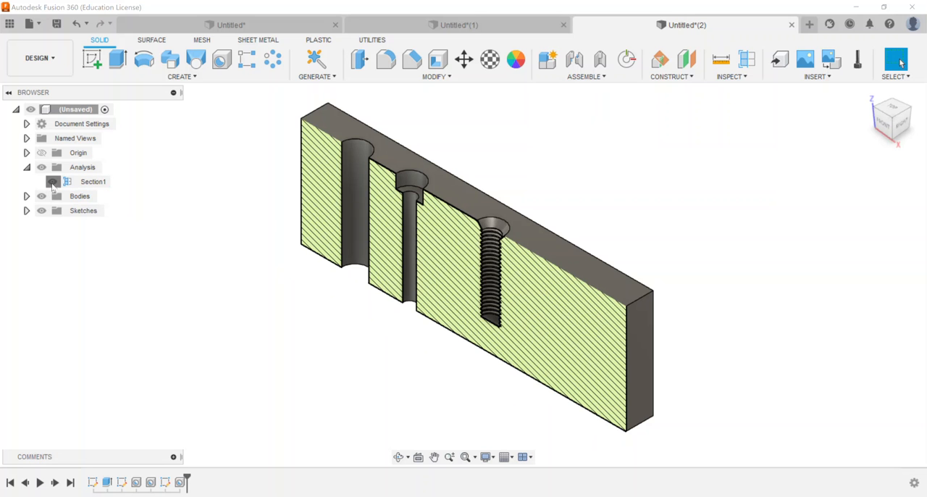
click(52, 182)
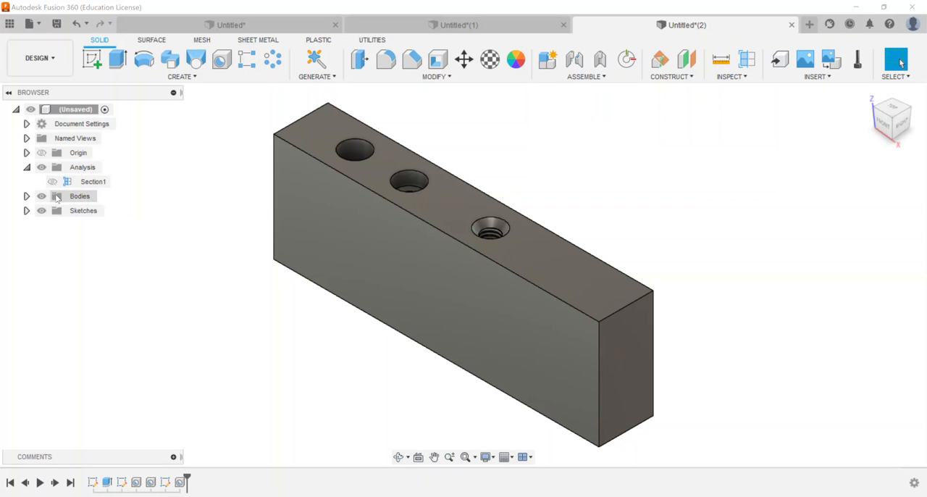
click(26, 168)
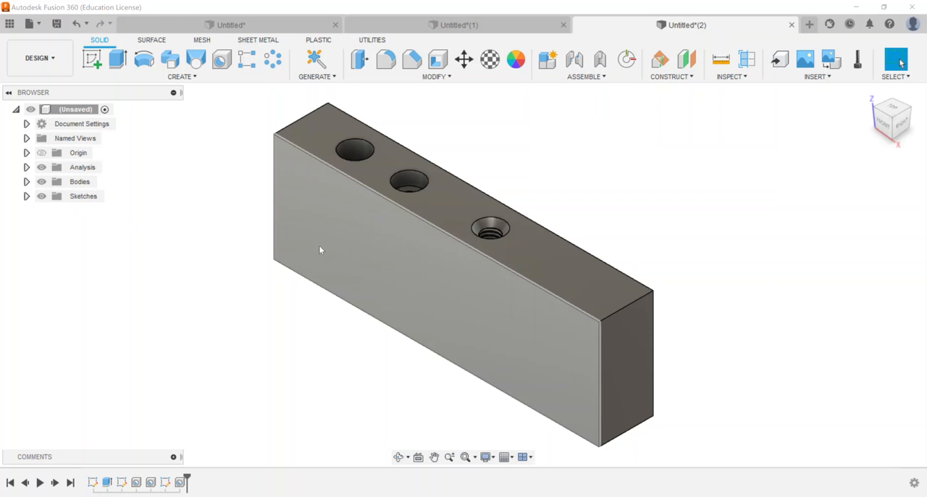
Show Sketch3 and start a Hole feature on its two unused points near the block's end
click(26, 197)
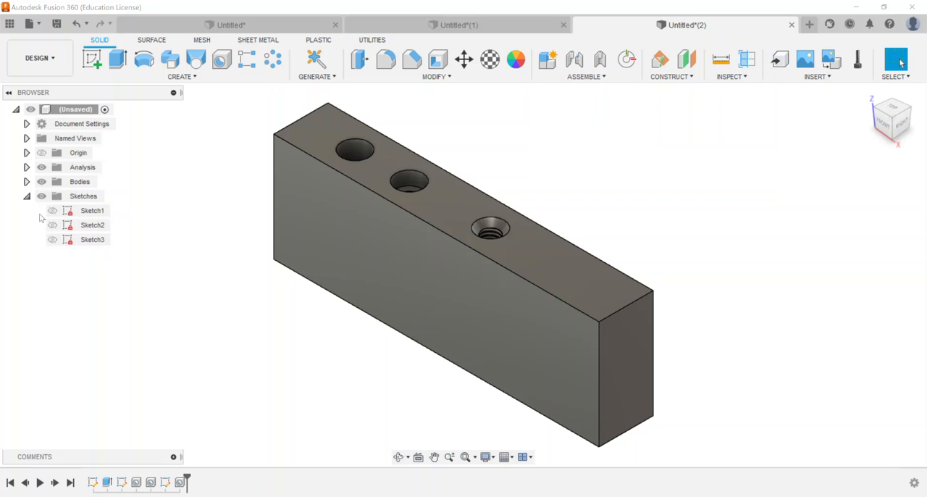
click(52, 243)
click(52, 242)
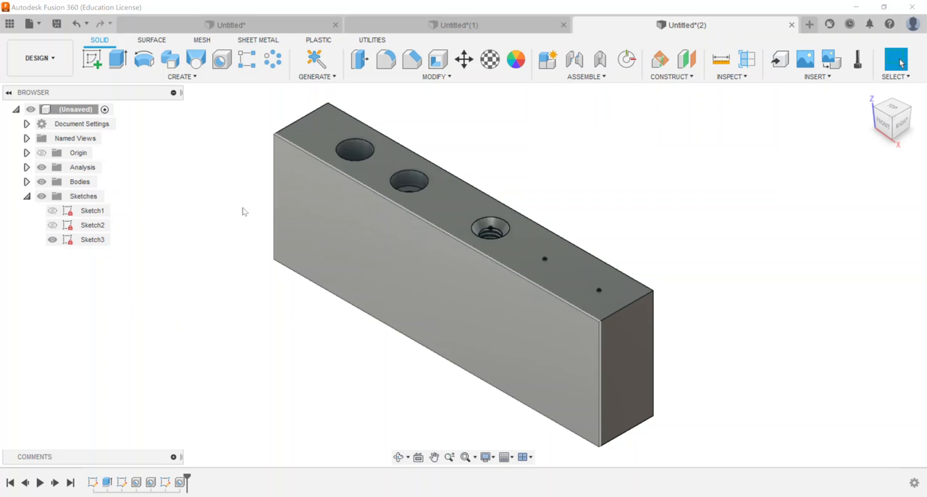
key(h)
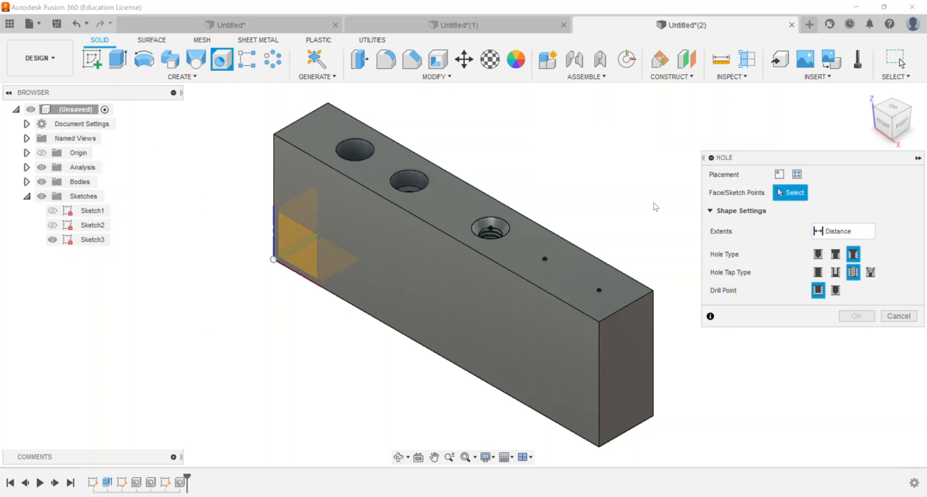
click(545, 258)
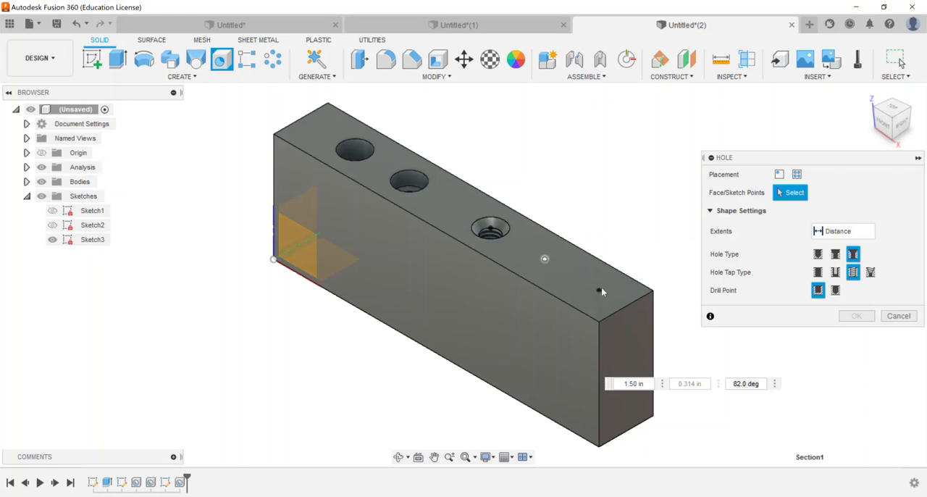
click(599, 290)
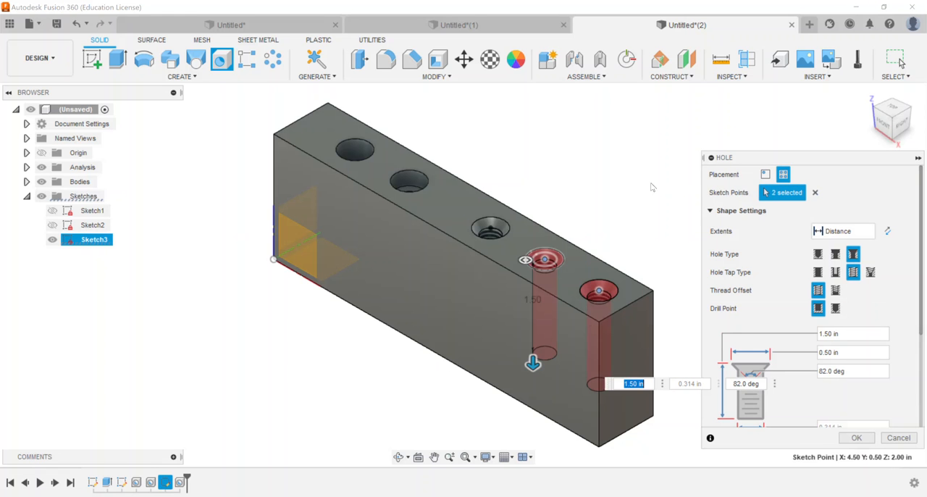
Define both holes as simple and tapped, with the extents set to All
click(819, 254)
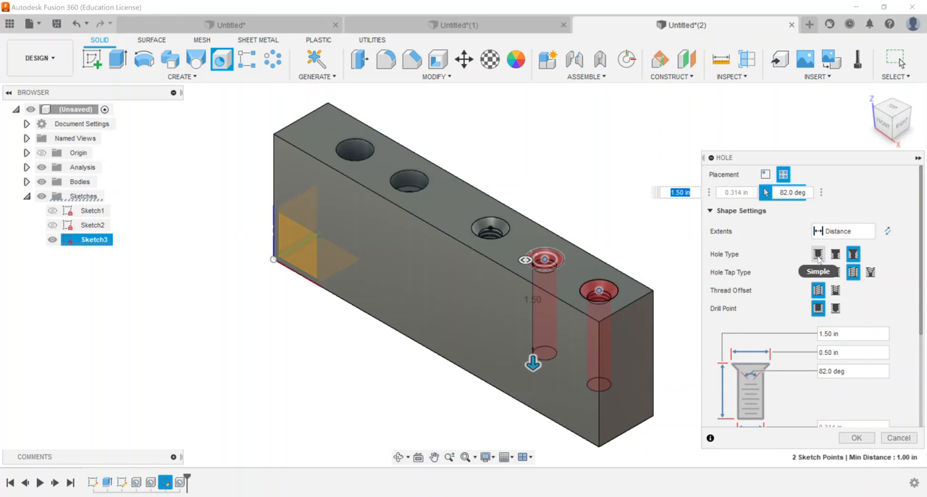
click(853, 272)
scroll(776, 314, down, 2)
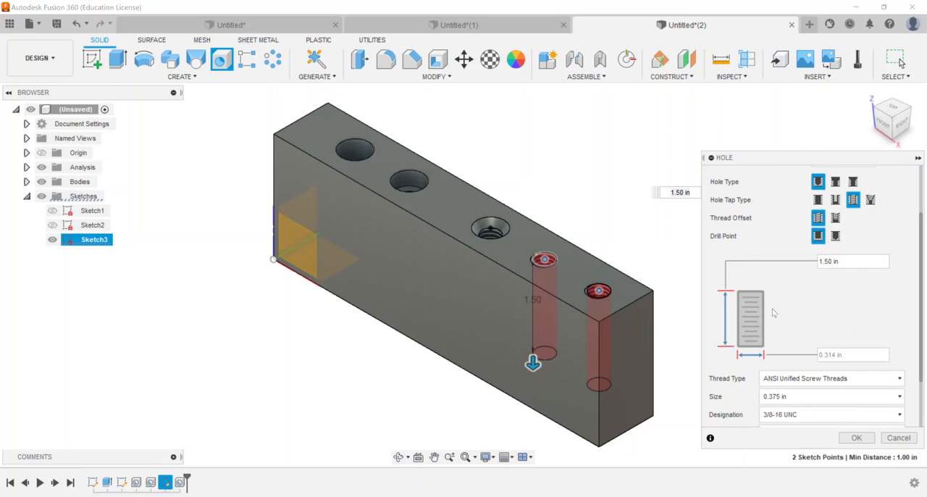
scroll(776, 306, down, 1)
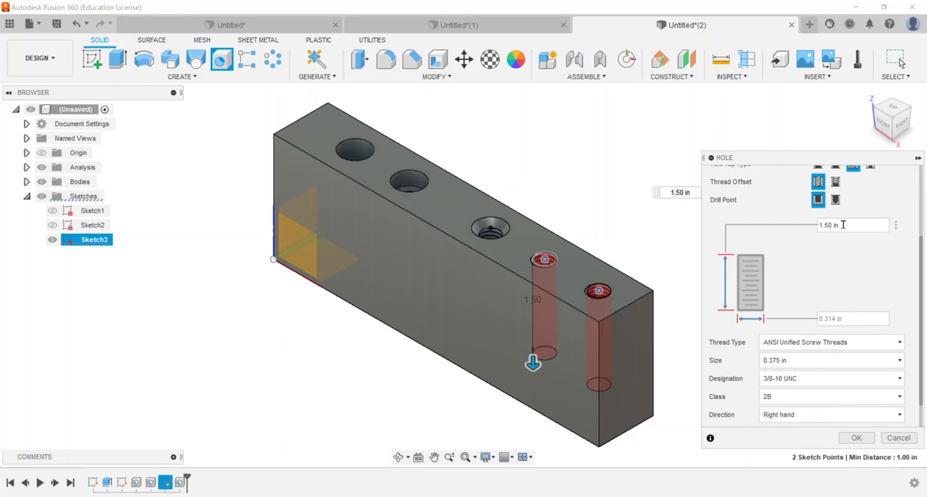
scroll(847, 226, up, 3)
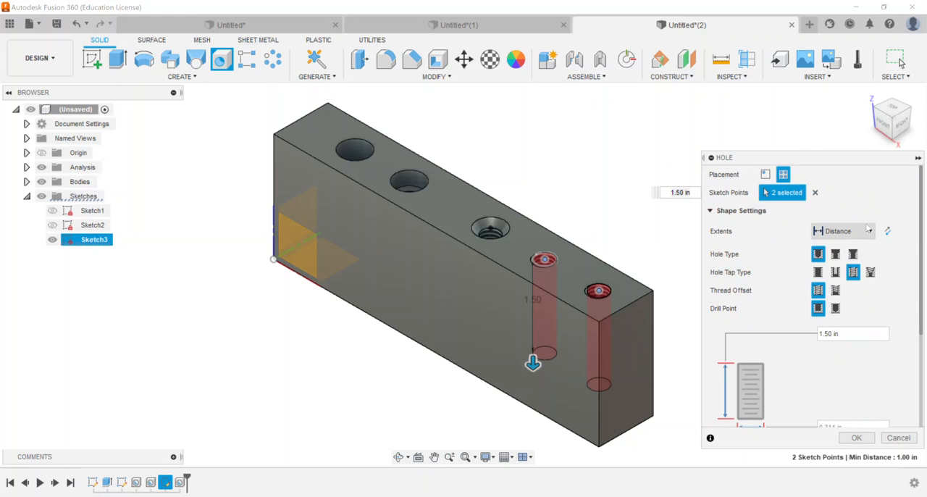
click(870, 232)
click(830, 273)
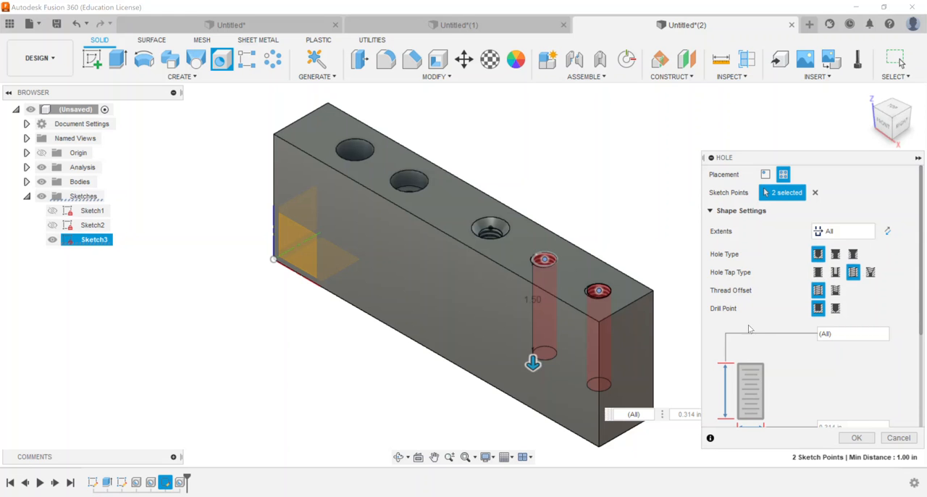
Set the thread size to 0.25 in and create the two threaded through holes
scroll(812, 262, down, 3)
scroll(851, 287, down, 1)
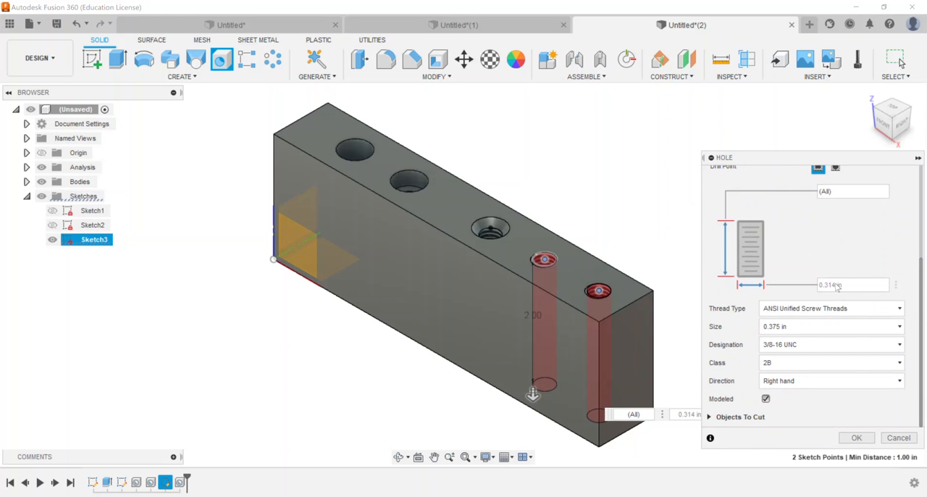
click(802, 331)
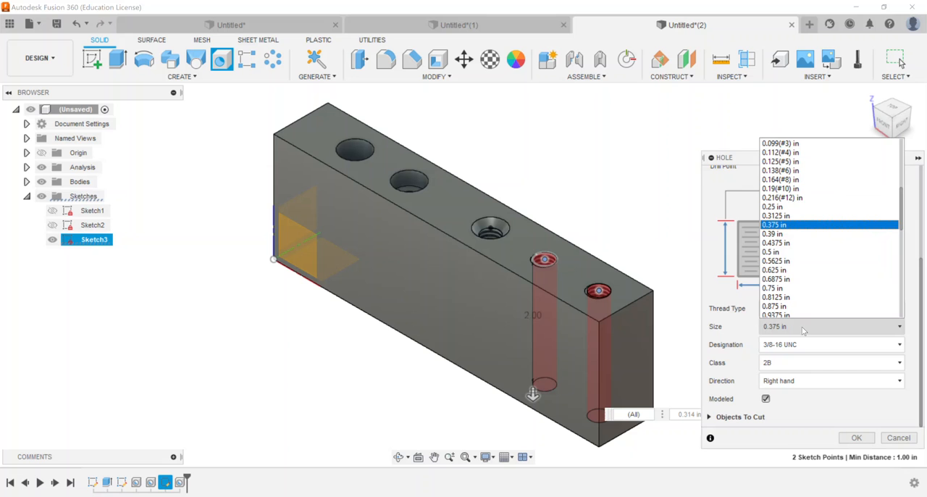
scroll(803, 317, down, 1)
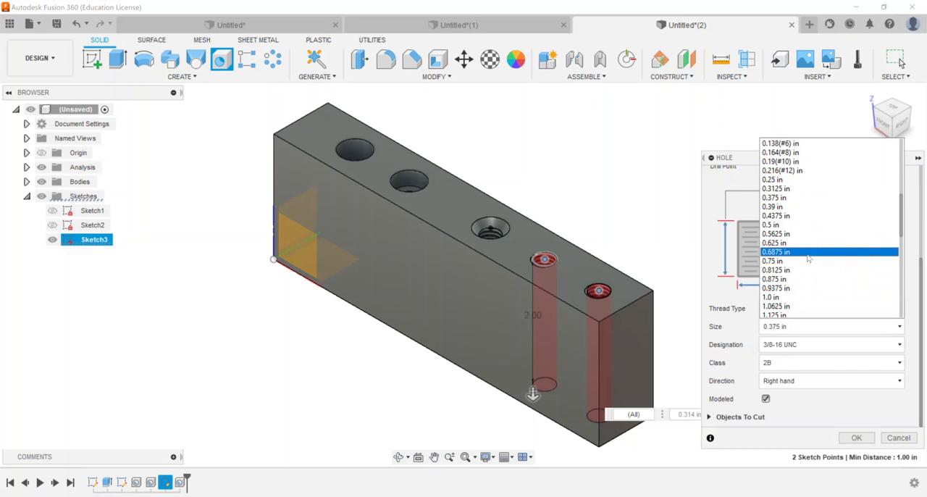
click(811, 186)
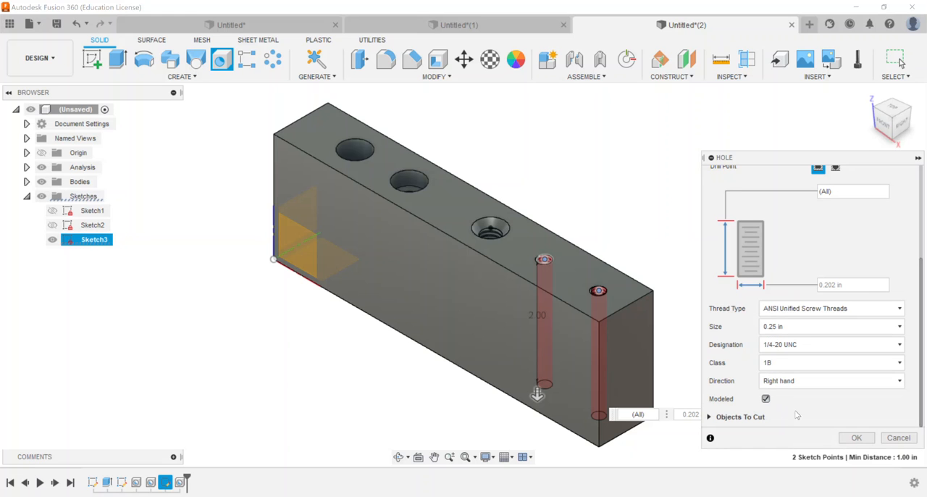
click(844, 439)
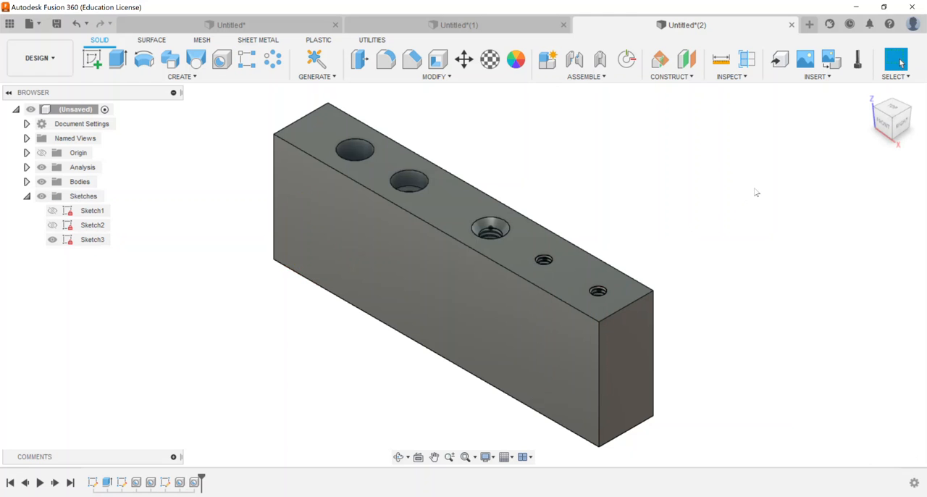
Show the section analysis again and examine all five holes in cross-section, finishing in the home view
click(27, 195)
mouse_move(883, 117)
mouse_down()
mouse_move(880, 168)
mouse_move(881, 120)
mouse_up()
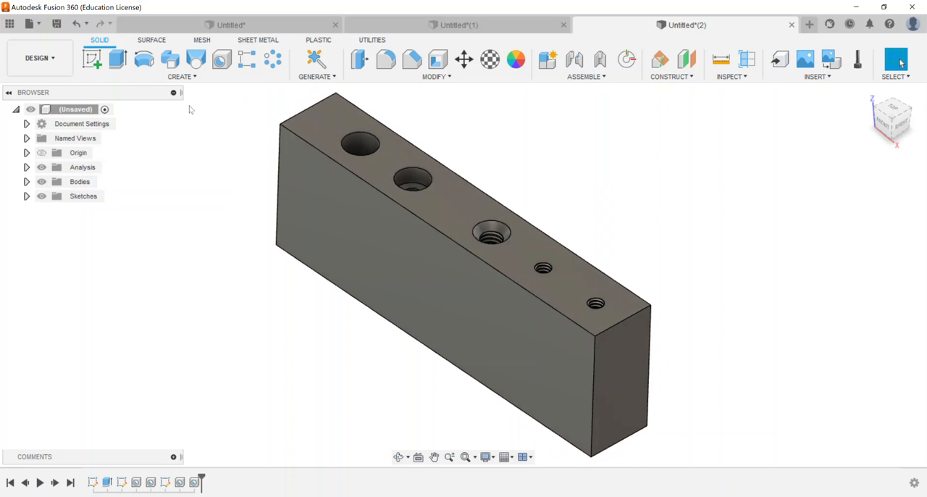
click(26, 167)
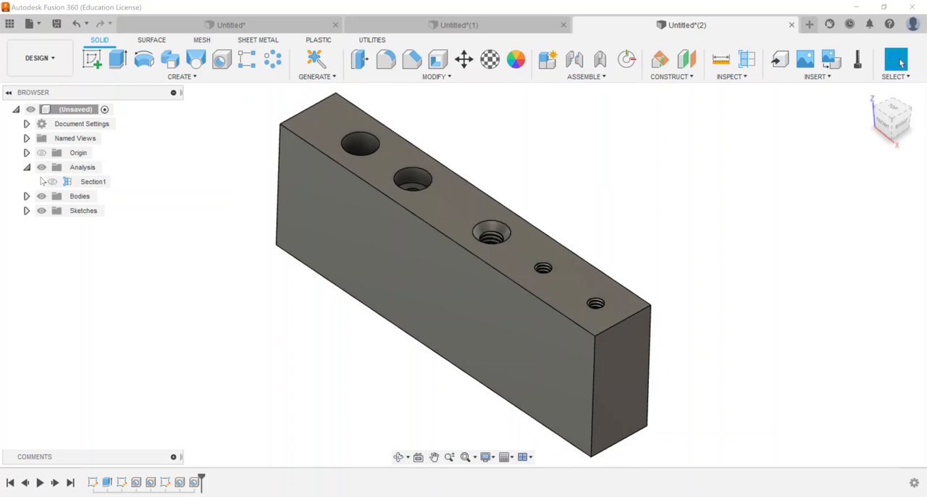
click(52, 182)
mouse_move(883, 124)
mouse_down()
mouse_move(915, 114)
mouse_move(869, 107)
mouse_up()
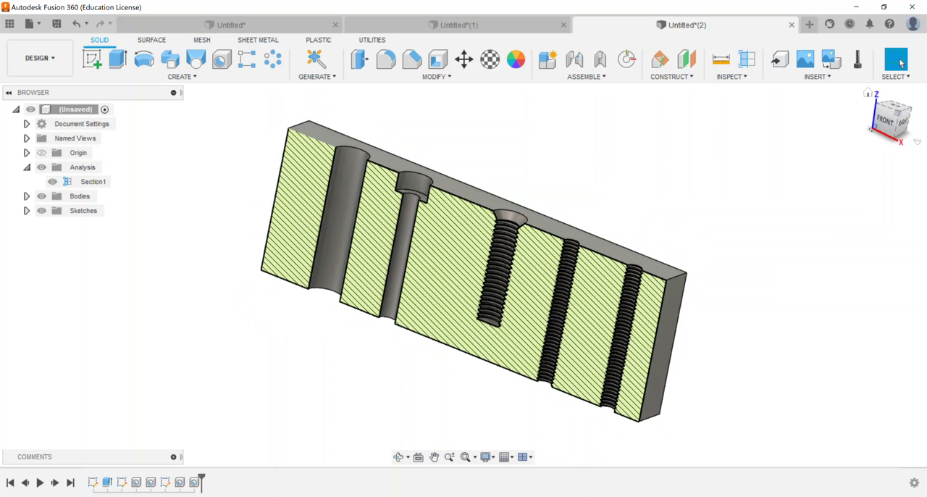
click(869, 93)
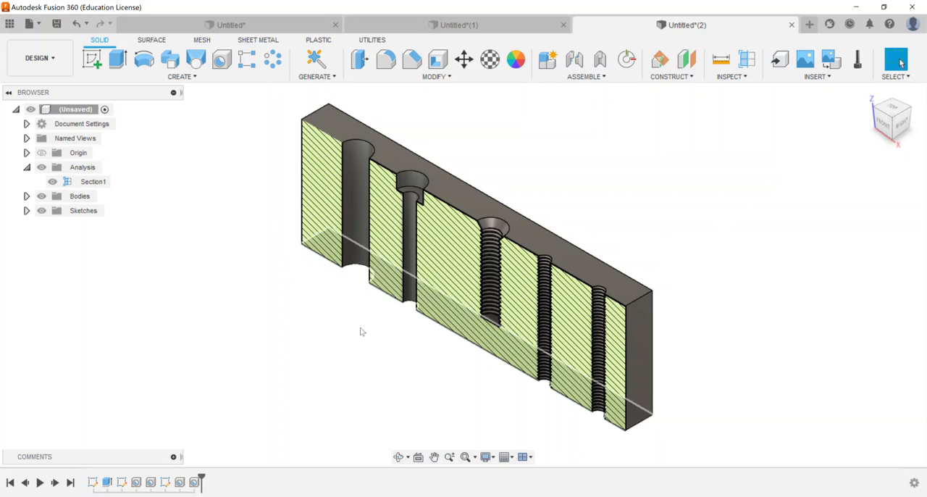
Open the feature of the two threaded through holes for editing, review its settings and close it without changes
right_click(194, 484)
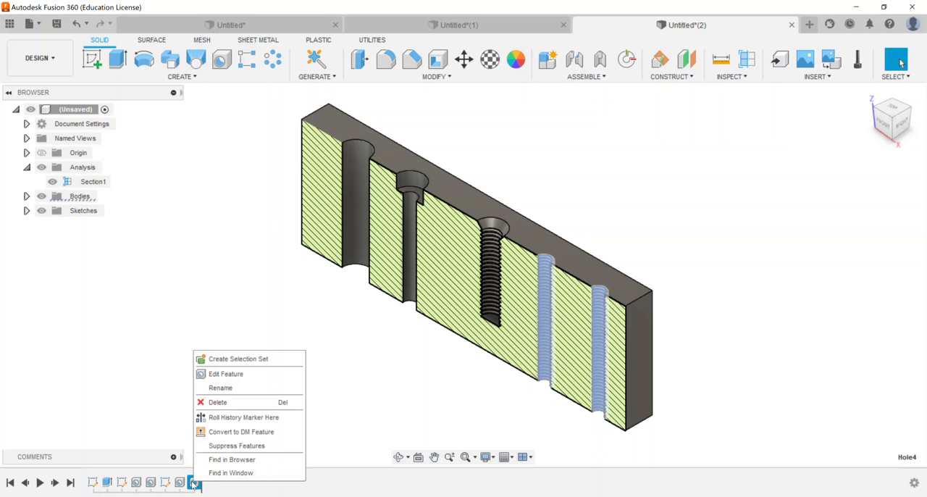
click(220, 374)
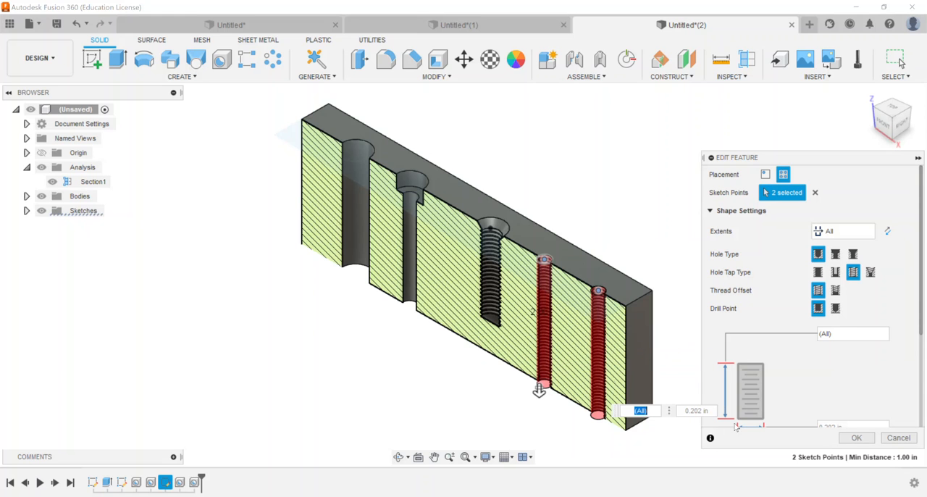
click(897, 438)
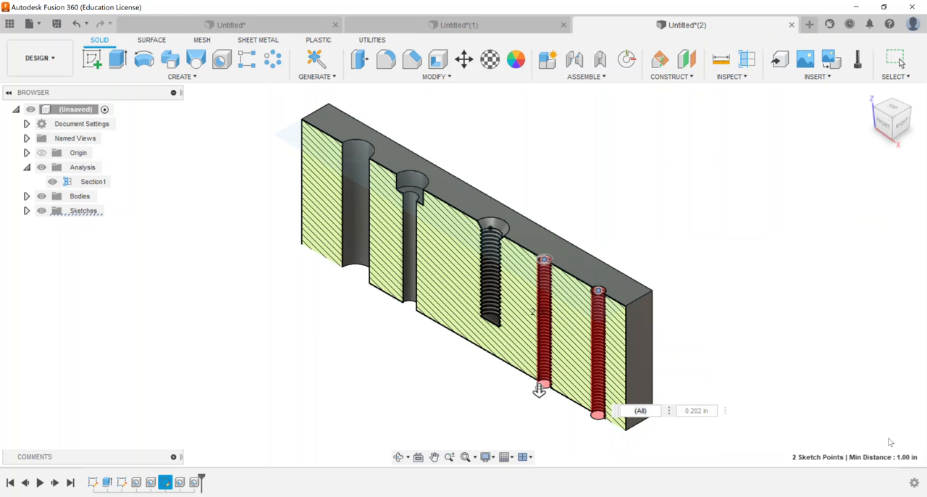